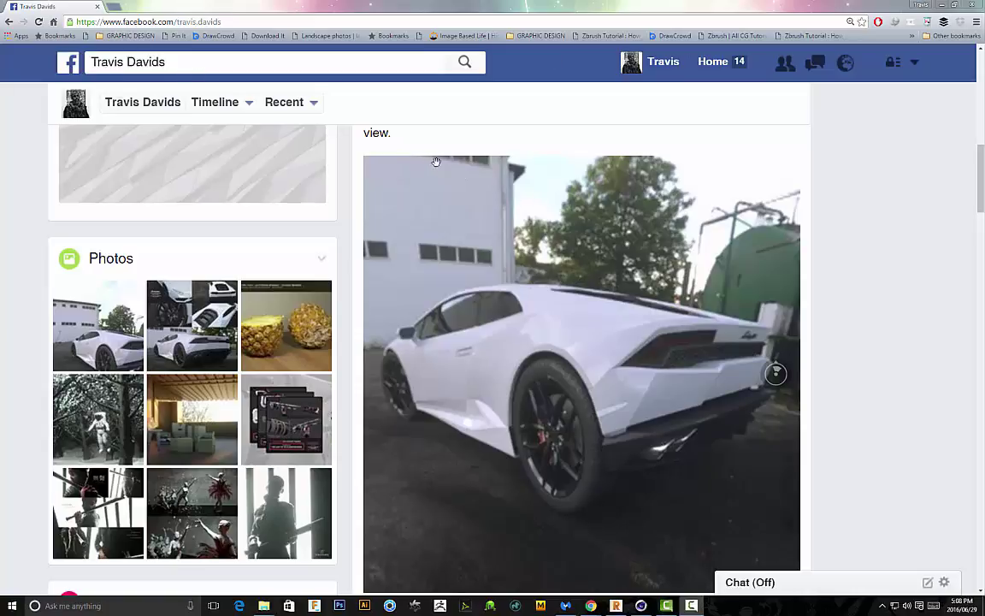
Pan around the 360 panorama past the trees, rusty and blue tanks, warehouse and second car.
{"action": "mouse_move", "coordinate": [550, 340]}
{"action": "left_mouse_down"}
{"action": "mouse_move", "coordinate": [599, 369]}
{"action": "mouse_move", "coordinate": [522, 376]}
{"action": "mouse_move", "coordinate": [627, 385]}
{"action": "mouse_move", "coordinate": [588, 378]}
{"action": "mouse_move", "coordinate": [510, 317]}
{"action": "mouse_move", "coordinate": [560, 335]}
{"action": "left_mouse_up"}
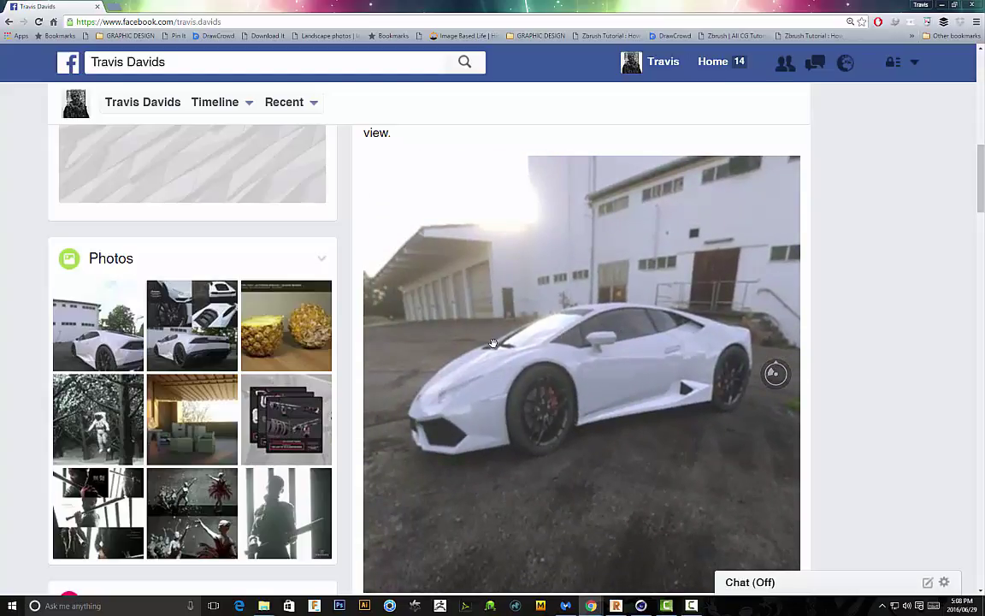
{"action": "left_click_drag", "start_coordinate": [493, 343], "coordinate": [454, 300]}
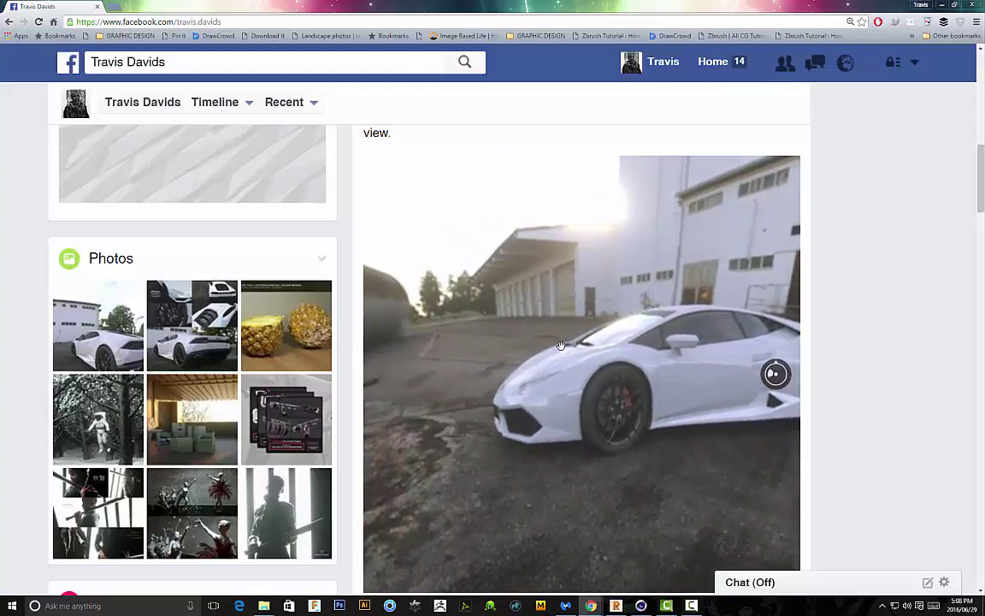
{"action": "left_click_drag", "start_coordinate": [615, 333], "coordinate": [496, 267]}
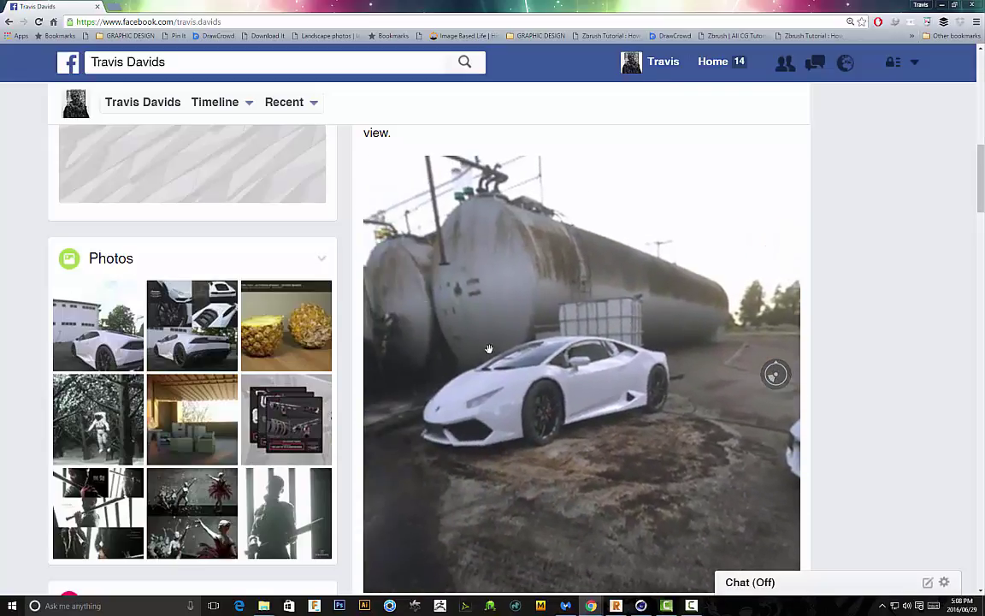
{"action": "left_click_drag", "start_coordinate": [489, 349], "coordinate": [621, 290]}
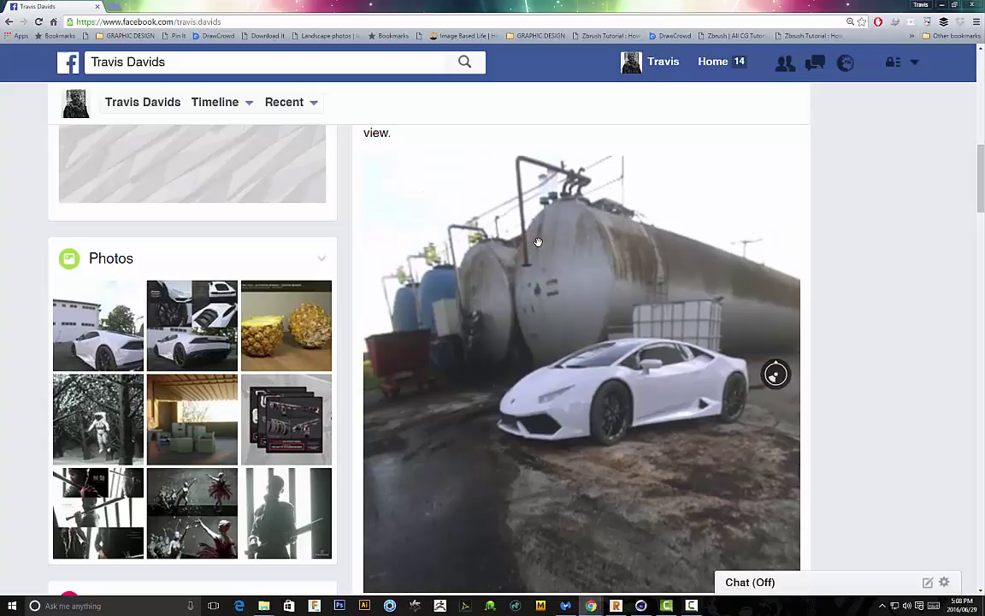
{"action": "left_click_drag", "start_coordinate": [562, 355], "coordinate": [445, 359]}
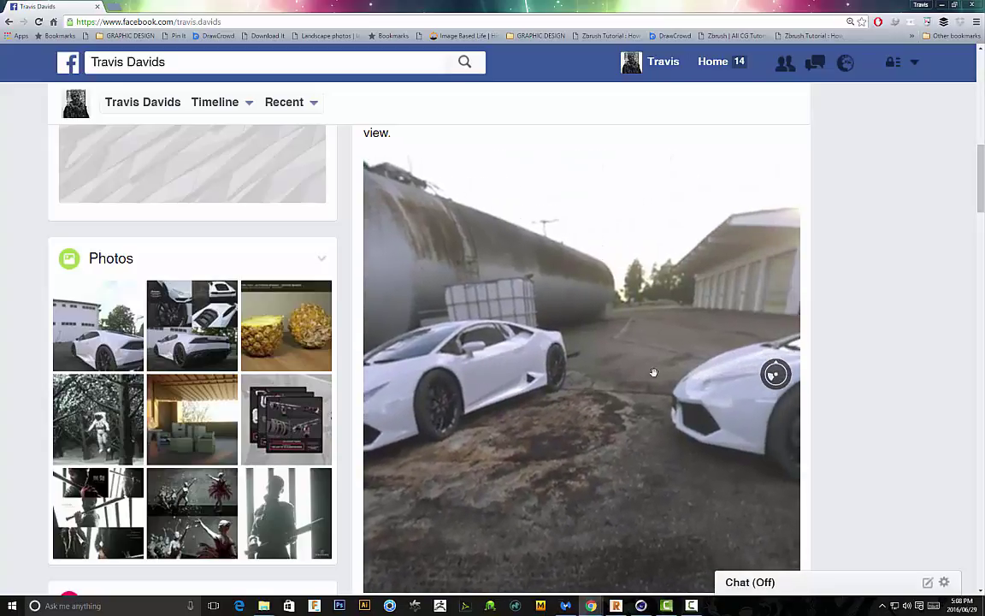
{"action": "left_click_drag", "start_coordinate": [622, 359], "coordinate": [483, 362]}
{"action": "left_click_drag", "start_coordinate": [680, 342], "coordinate": [530, 352]}
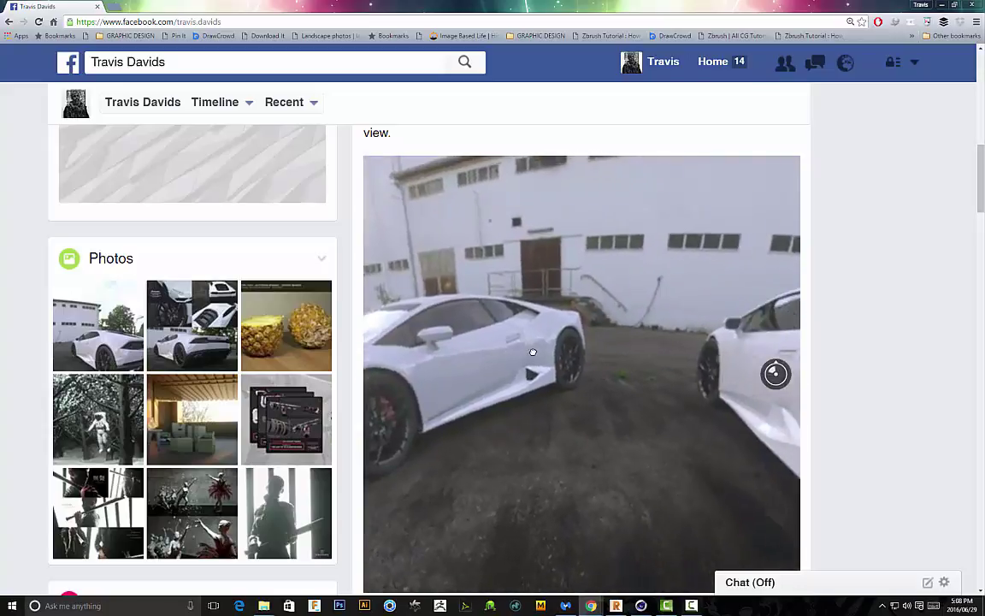
{"action": "left_click_drag", "start_coordinate": [753, 352], "coordinate": [575, 326]}
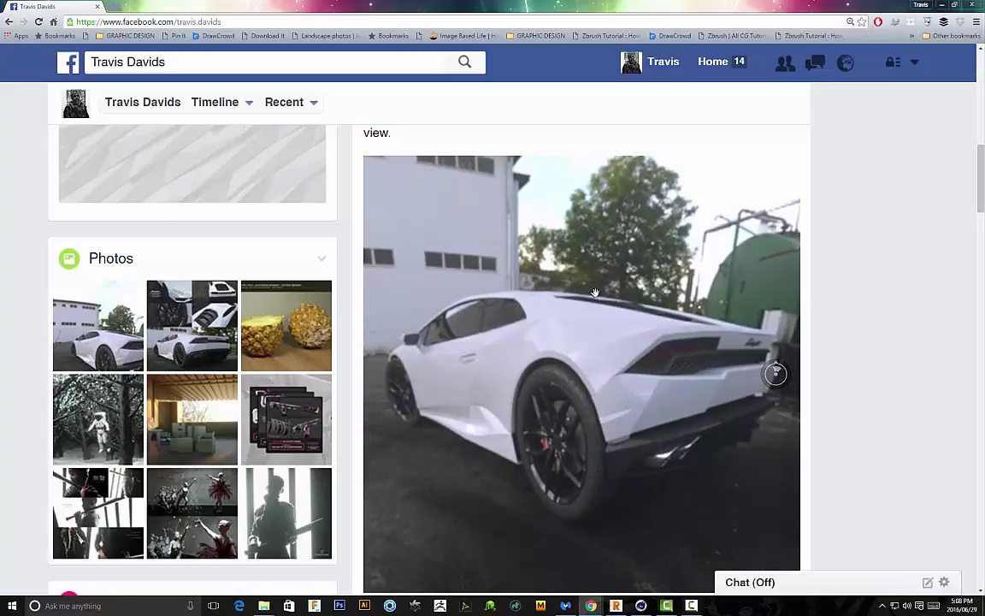
{"action": "left_click_drag", "start_coordinate": [578, 297], "coordinate": [367, 308]}
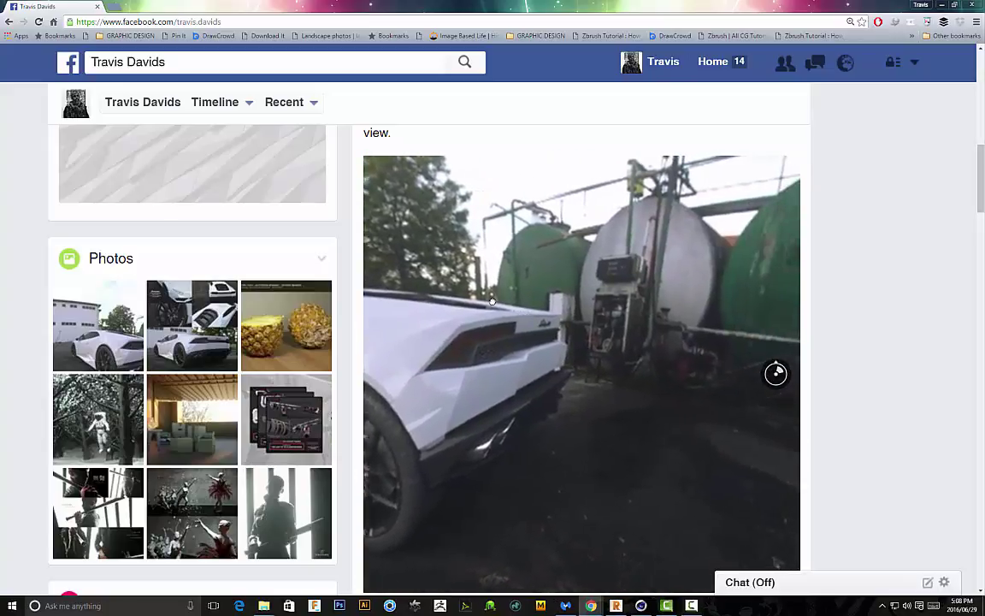
{"action": "left_click_drag", "start_coordinate": [727, 321], "coordinate": [479, 324]}
{"action": "left_click_drag", "start_coordinate": [638, 323], "coordinate": [479, 325]}
{"action": "left_click_drag", "start_coordinate": [770, 321], "coordinate": [625, 297]}
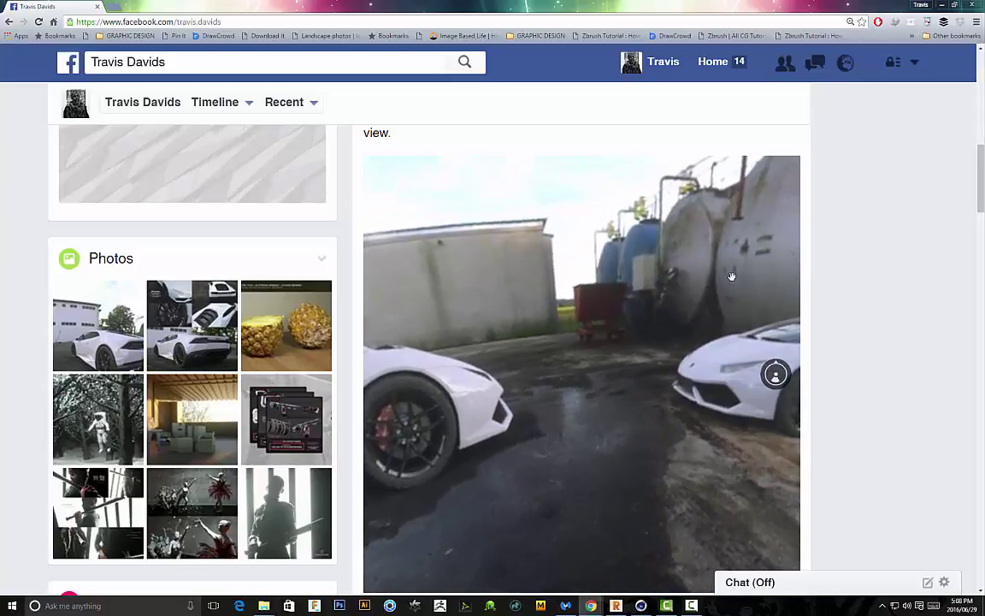
{"action": "left_click_drag", "start_coordinate": [690, 315], "coordinate": [534, 202]}
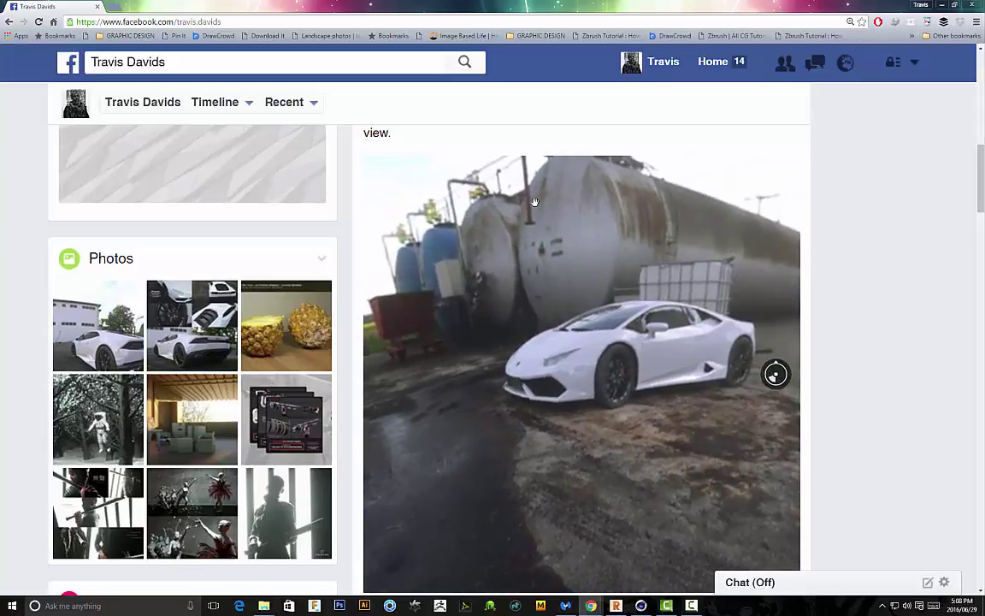
{"action": "left_click_drag", "start_coordinate": [577, 348], "coordinate": [552, 354]}
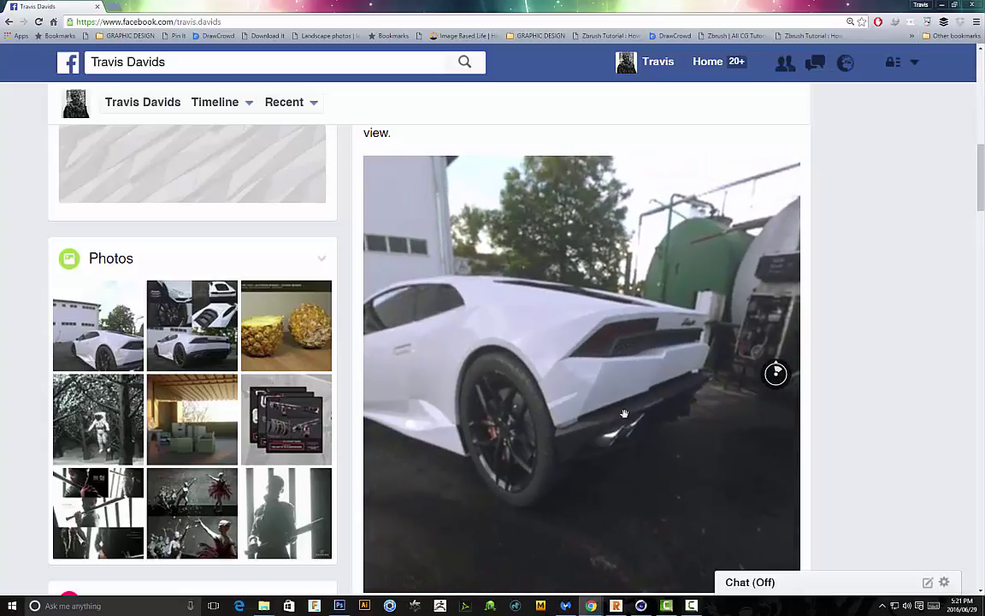
{"action": "left_click", "coordinate": [642, 605]}
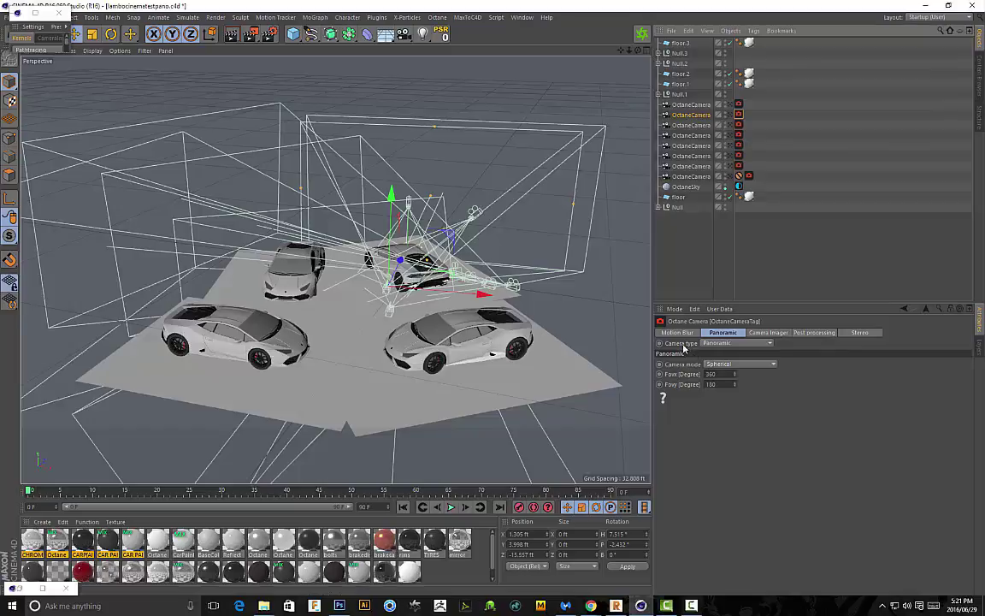
{"action": "left_click", "coordinate": [723, 343]}
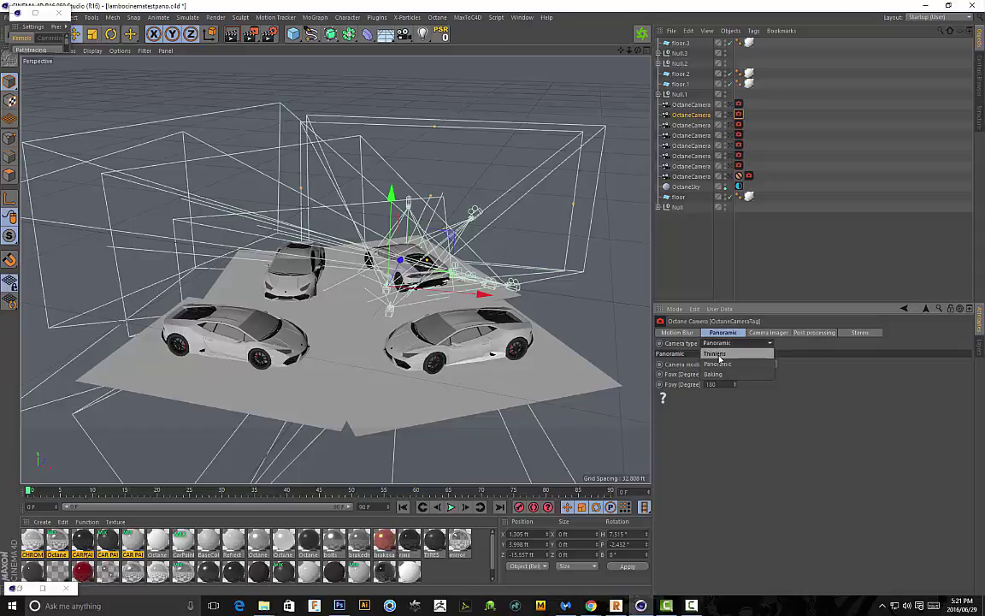
{"action": "left_click", "coordinate": [716, 354]}
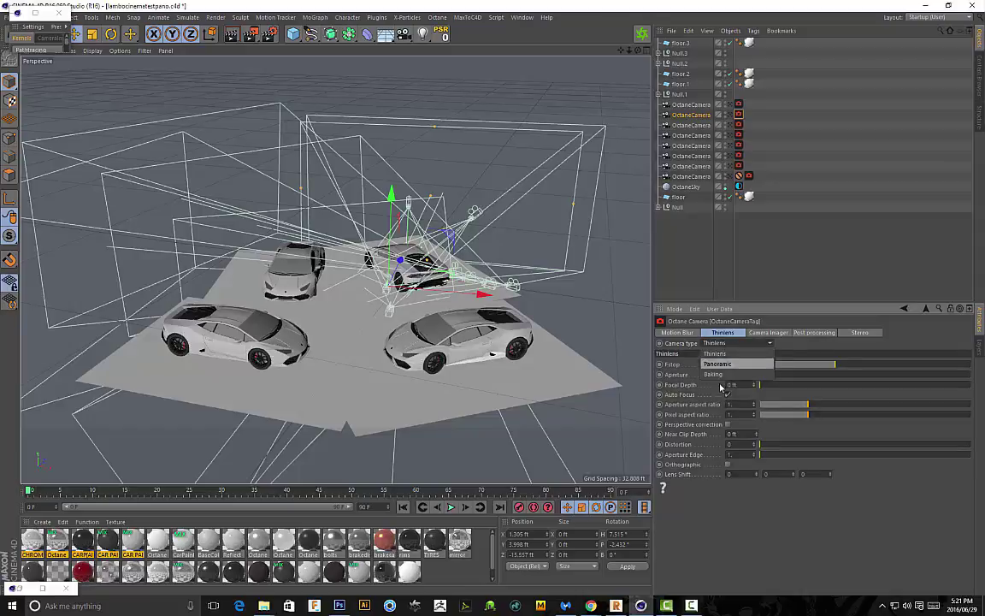
{"action": "left_click", "coordinate": [721, 354]}
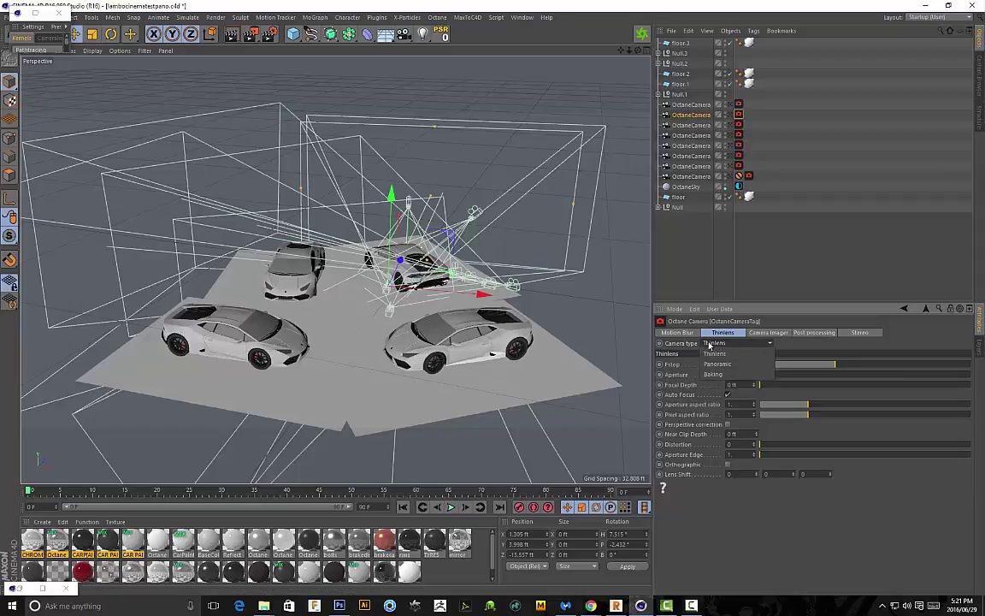
{"action": "left_click", "coordinate": [723, 343]}
{"action": "left_click", "coordinate": [719, 365]}
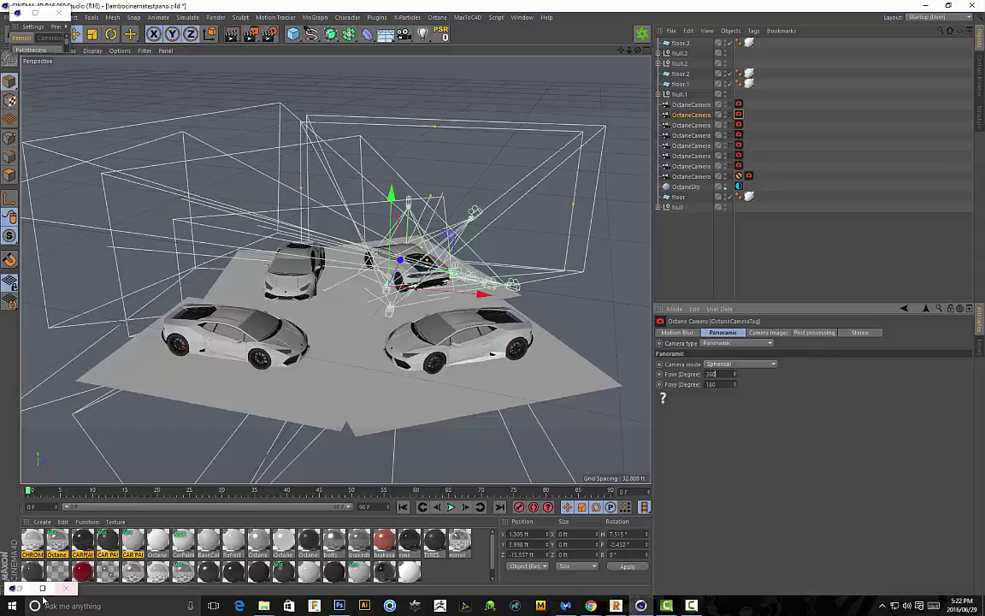
Switch the viewport to the OctaneCamera so the Live Viewer renders the spherical four-car panorama.
{"action": "left_click", "coordinate": [43, 589]}
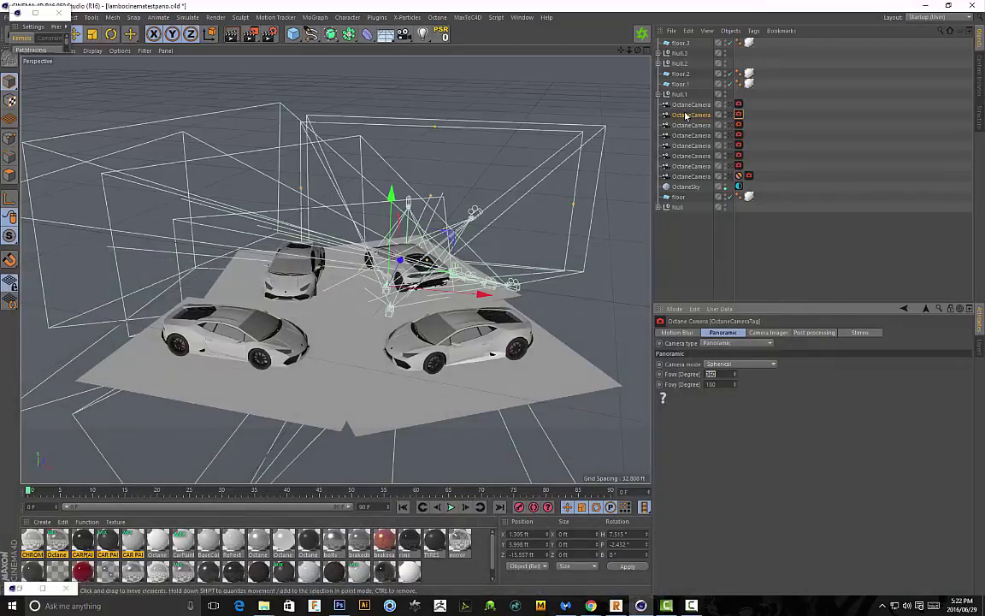
{"action": "left_click", "coordinate": [924, 6]}
{"action": "left_click", "coordinate": [730, 115]}
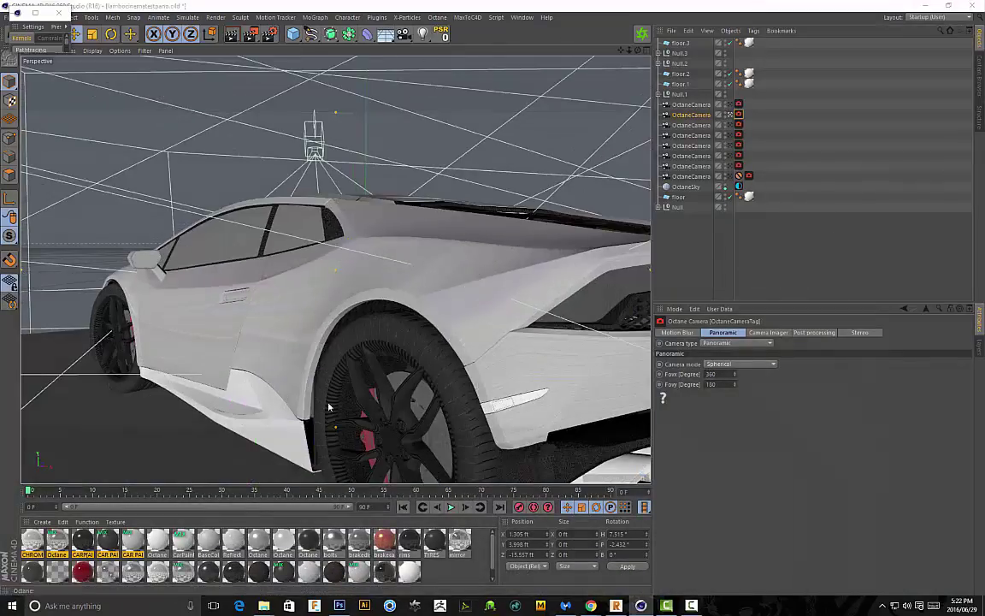
{"action": "left_click", "coordinate": [42, 589]}
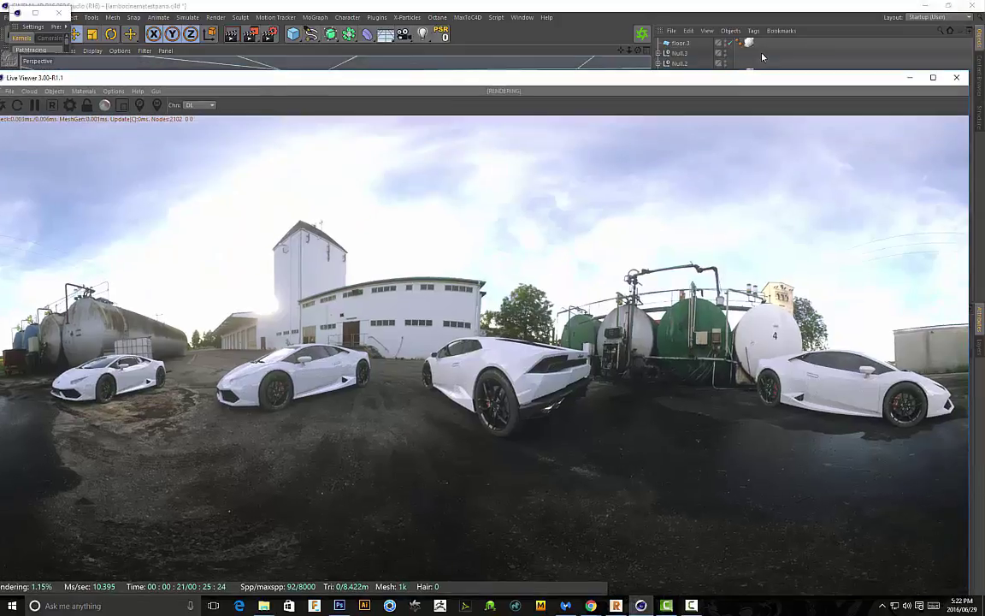
Un-maximize the Live Viewer, resize it and park it in the lower-right corner.
{"action": "double_click", "coordinate": [856, 7]}
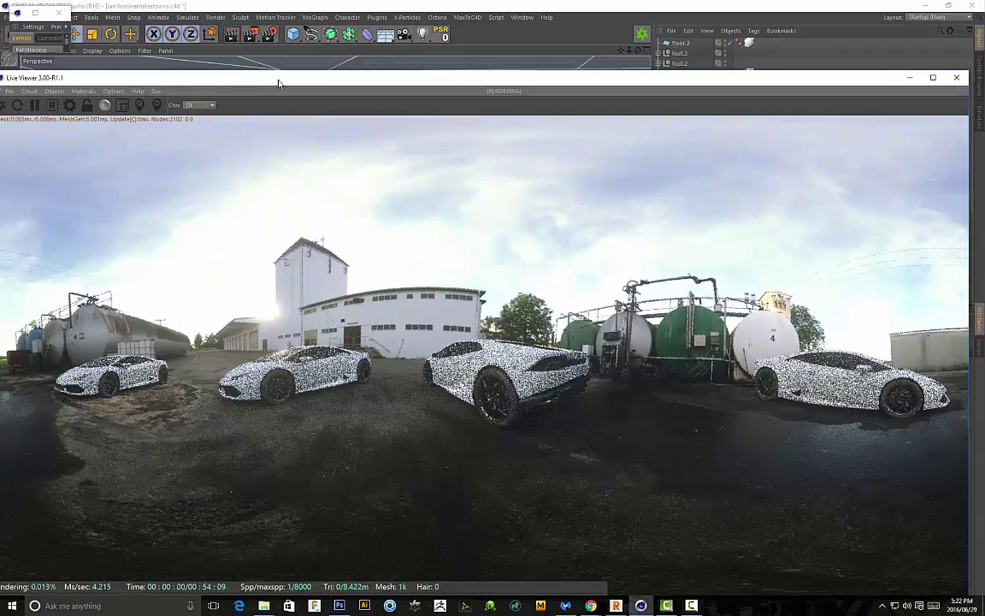
{"action": "left_click_drag", "start_coordinate": [277, 81], "coordinate": [381, 81]}
{"action": "left_click_drag", "start_coordinate": [134, 81], "coordinate": [44, 95]}
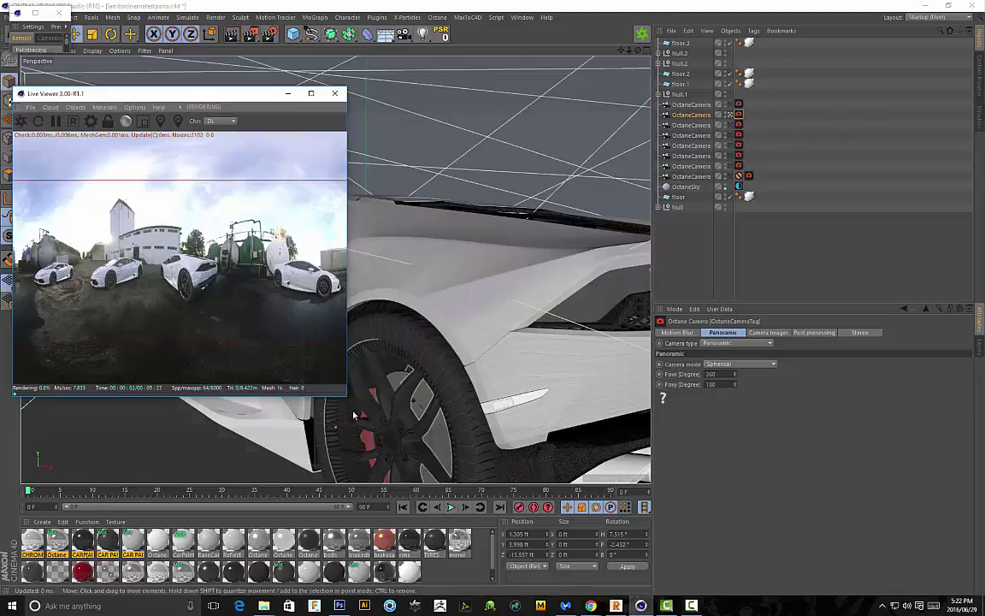
{"action": "left_click_drag", "start_coordinate": [348, 396], "coordinate": [470, 370]}
{"action": "left_click", "coordinate": [729, 117]}
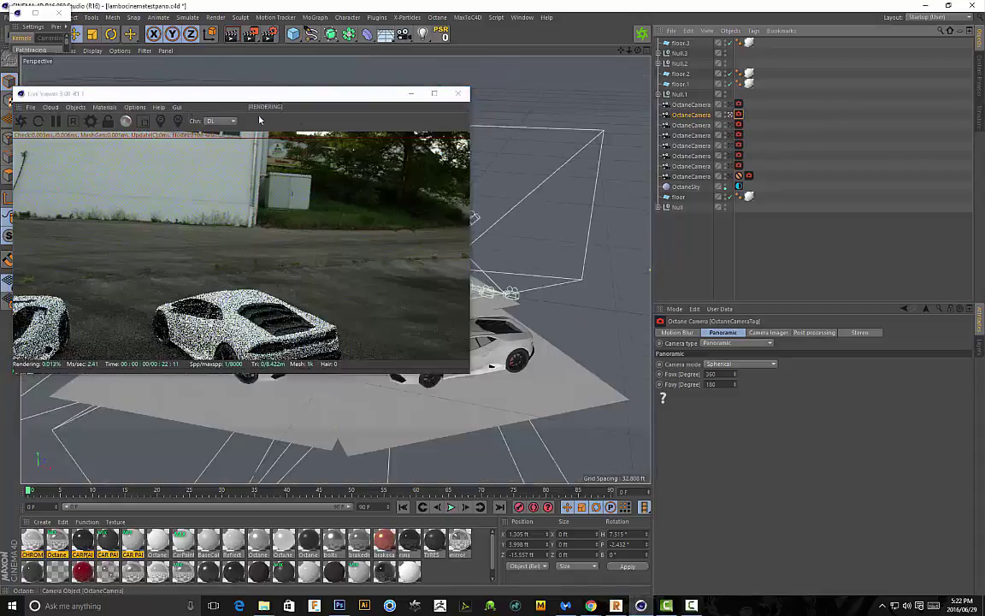
{"action": "left_click_drag", "start_coordinate": [238, 96], "coordinate": [771, 256]}
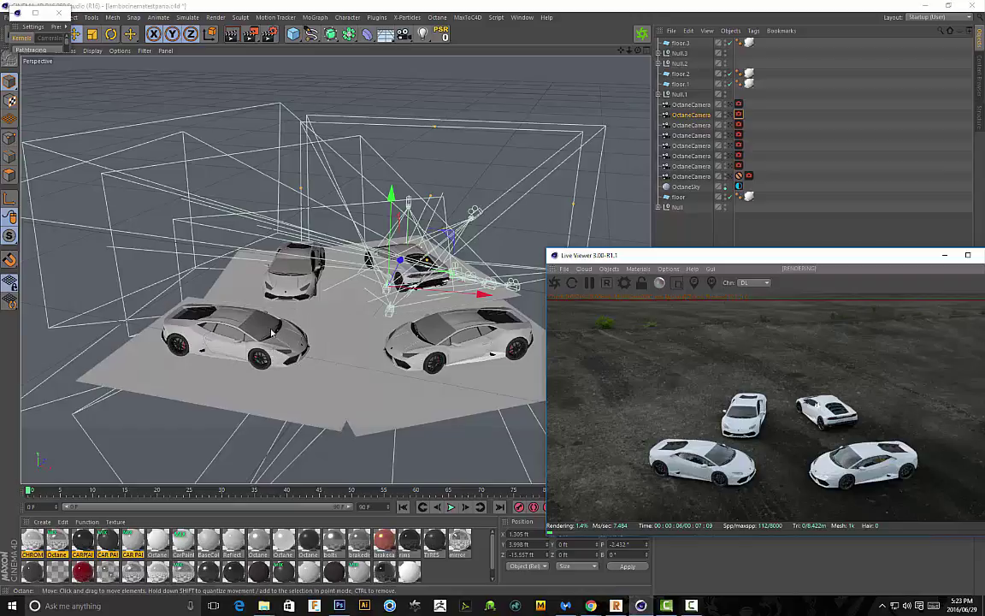
Look through the Octane camera so the 360×180 spherical panorama renders live.
{"action": "left_click", "coordinate": [729, 114]}
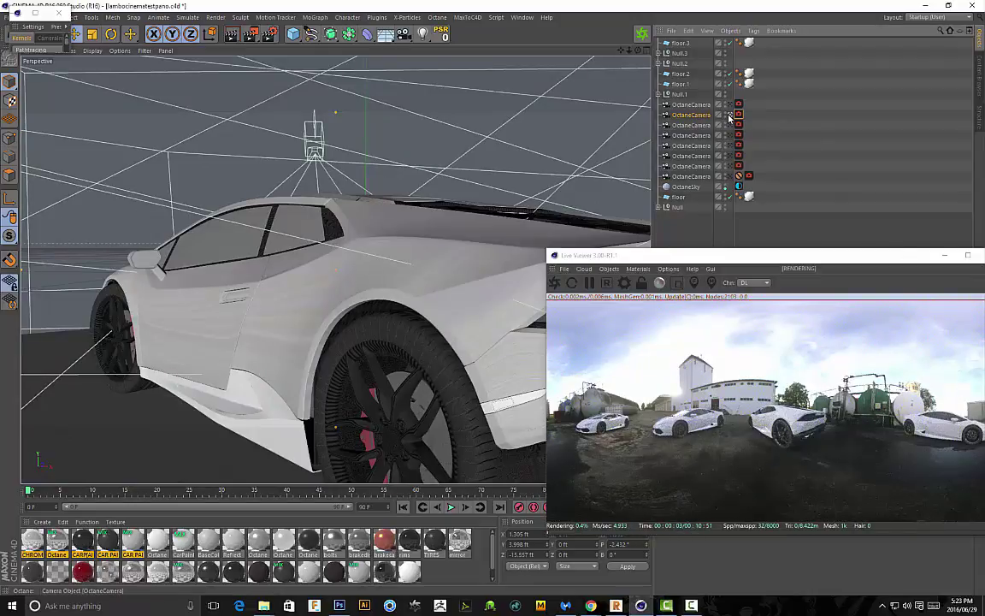
{"action": "left_click", "coordinate": [729, 115]}
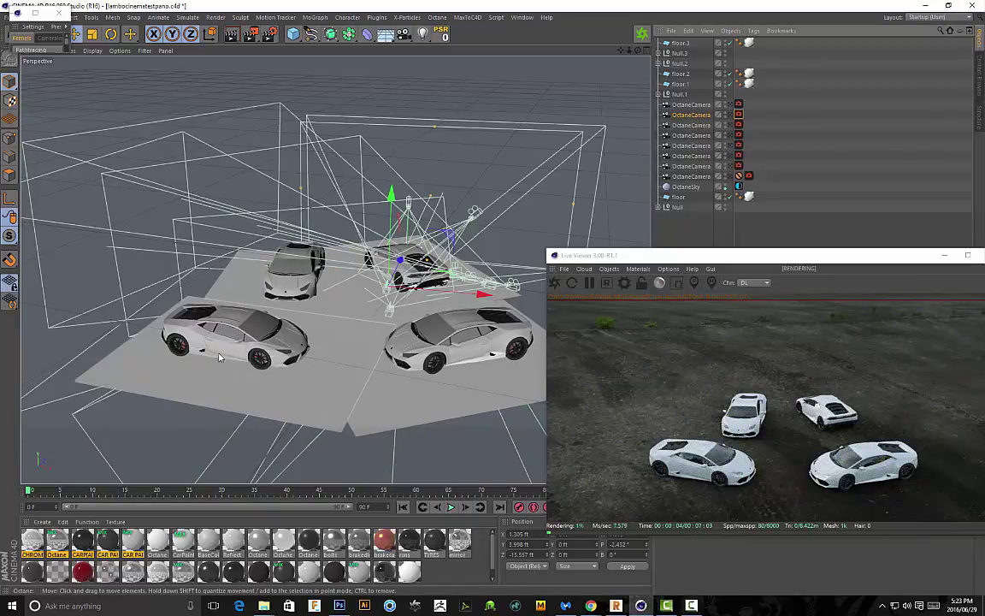
{"action": "left_click", "coordinate": [729, 114]}
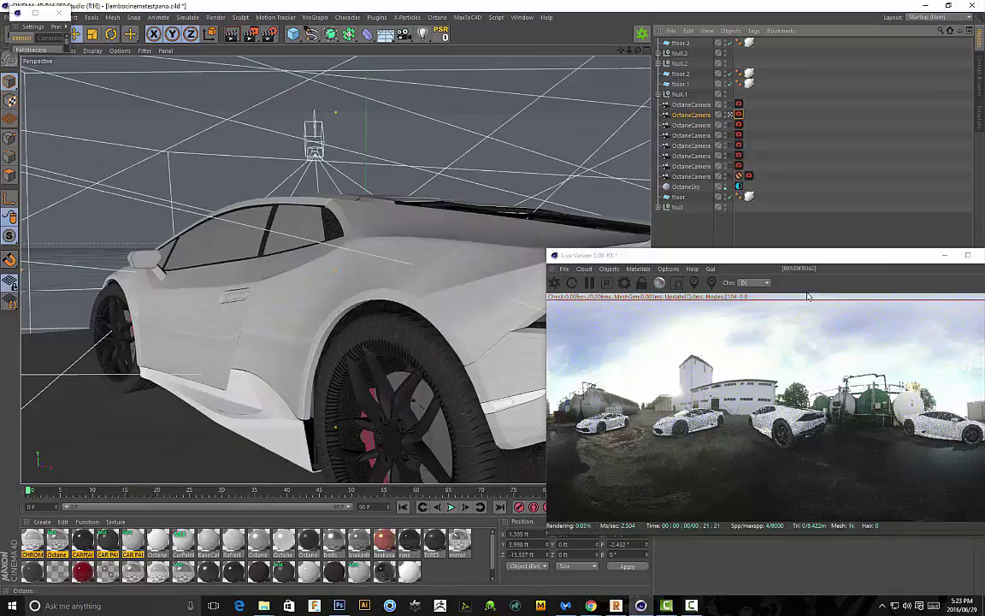
Reposition the live render window across the screen.
{"action": "left_click_drag", "start_coordinate": [739, 257], "coordinate": [508, 176]}
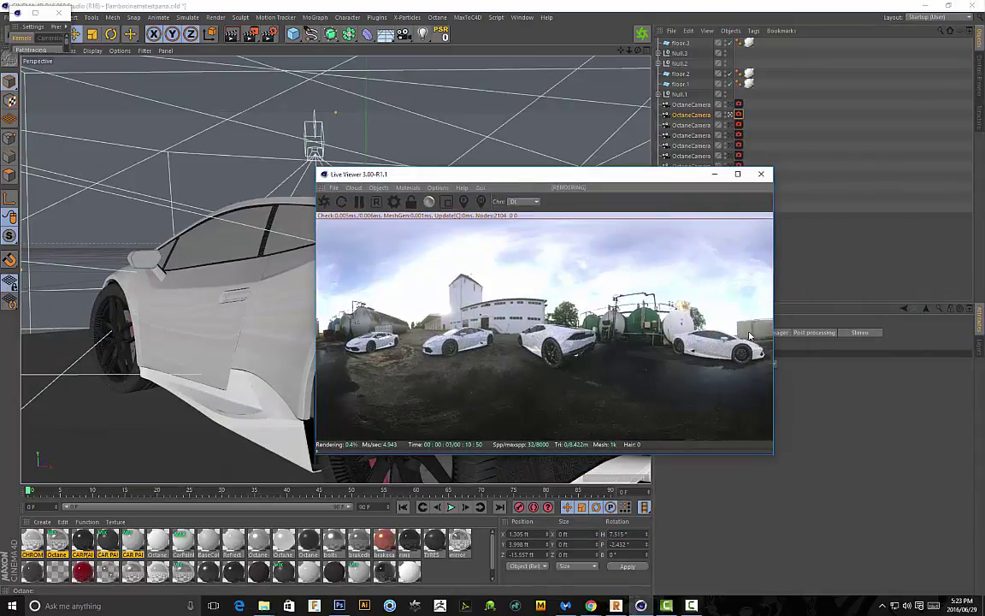
{"action": "left_click_drag", "start_coordinate": [394, 174], "coordinate": [538, 170]}
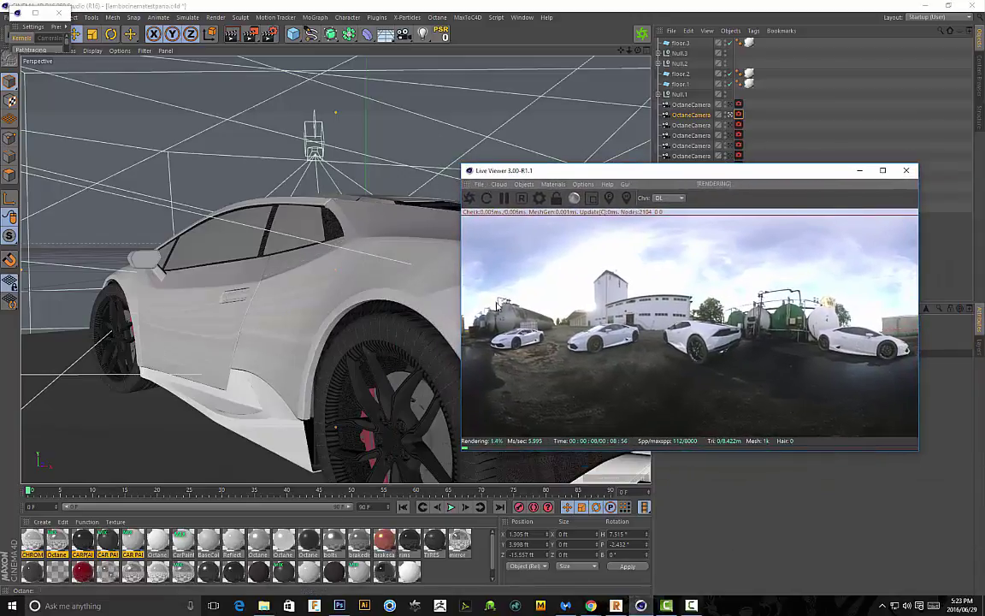
{"action": "left_click_drag", "start_coordinate": [520, 175], "coordinate": [477, 175]}
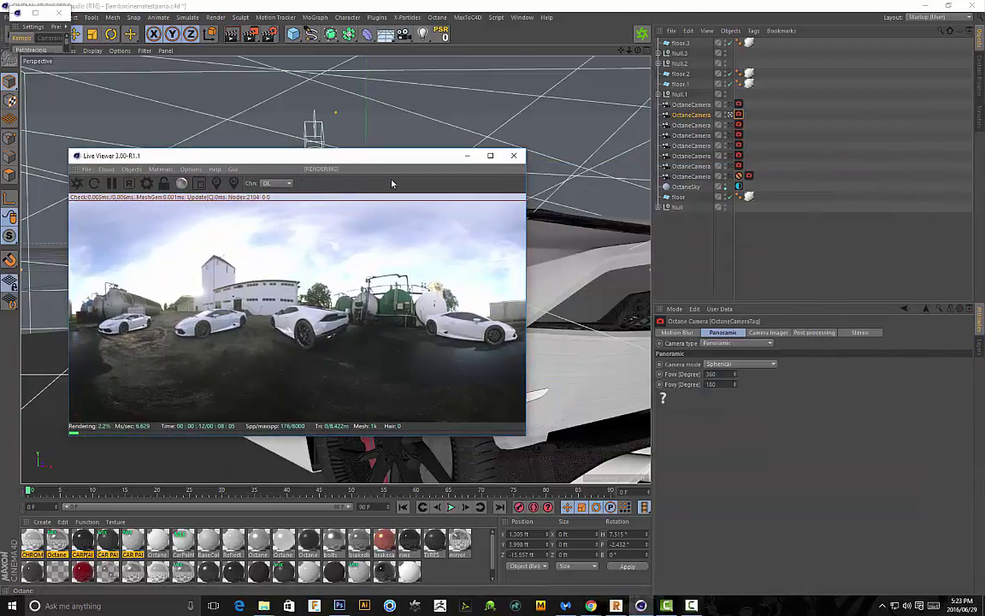
{"action": "left_click_drag", "start_coordinate": [192, 155], "coordinate": [274, 227]}
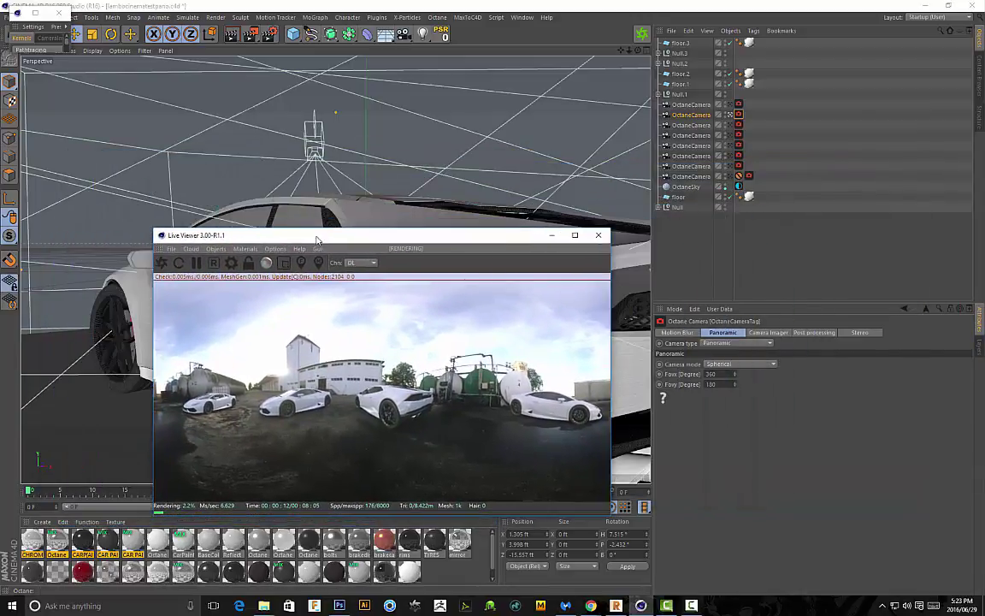
Maximize the Live Viewer and confirm Max samples is 8000 in the Octane settings.
{"action": "double_click", "coordinate": [282, 224]}
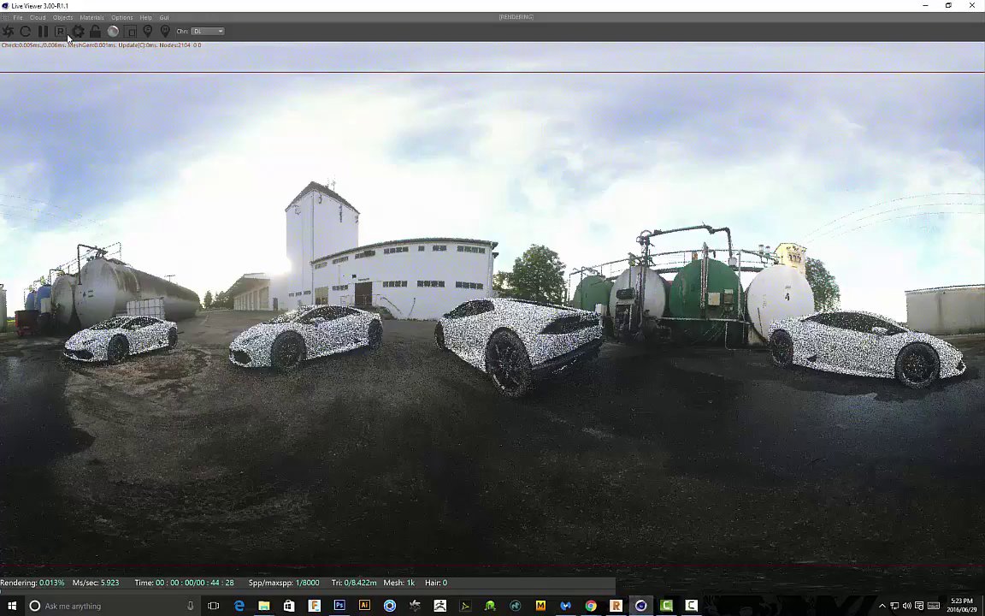
{"action": "left_click", "coordinate": [78, 32]}
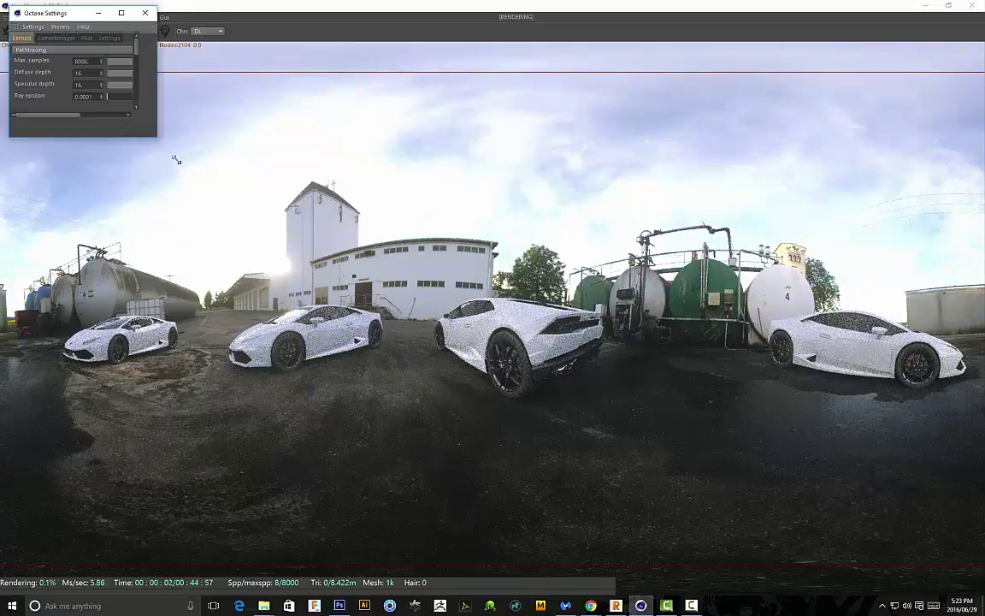
{"action": "left_click", "coordinate": [81, 60]}
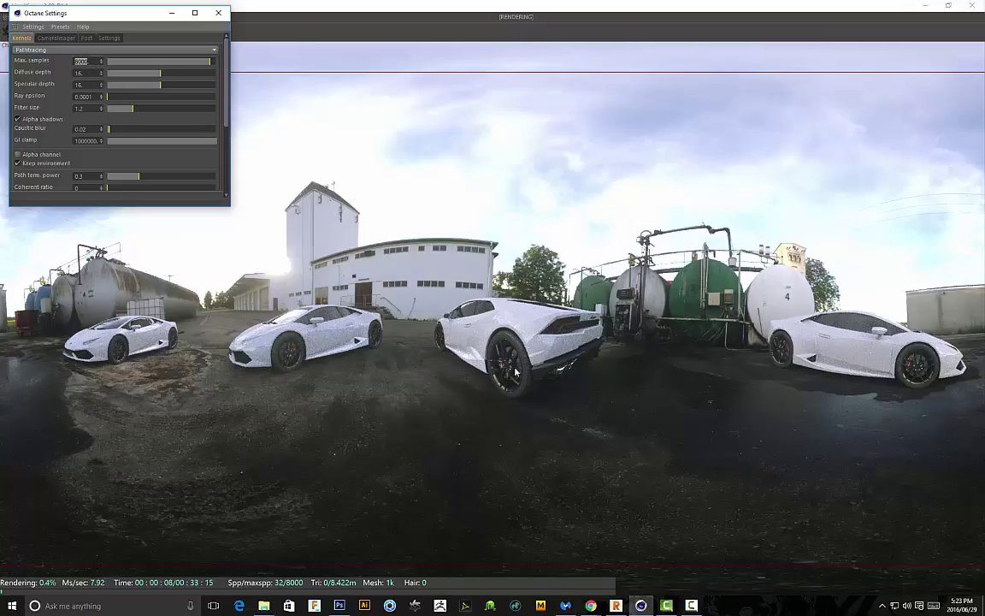
{"action": "left_click", "coordinate": [218, 14]}
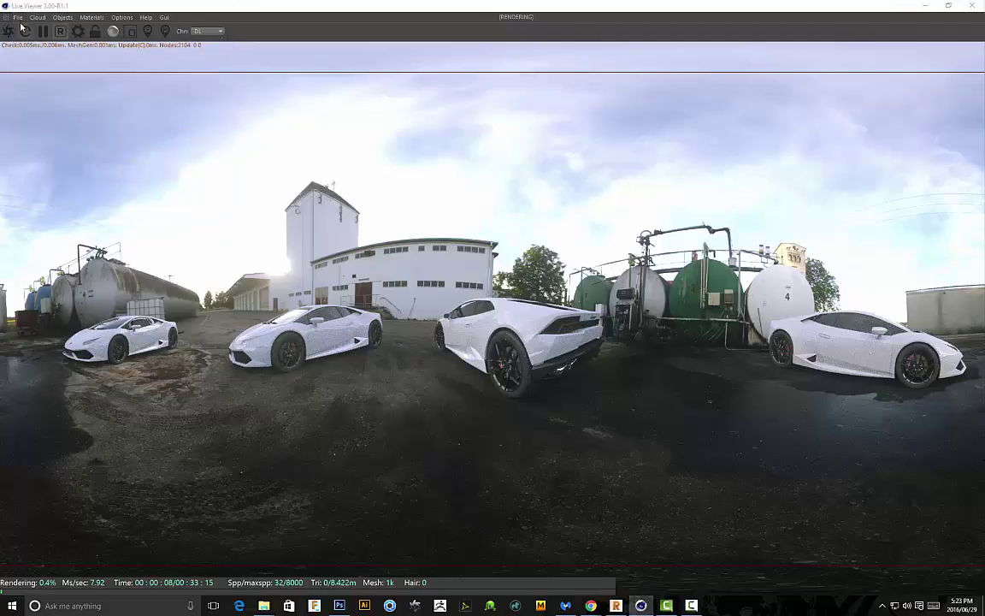
{"action": "left_click", "coordinate": [18, 18]}
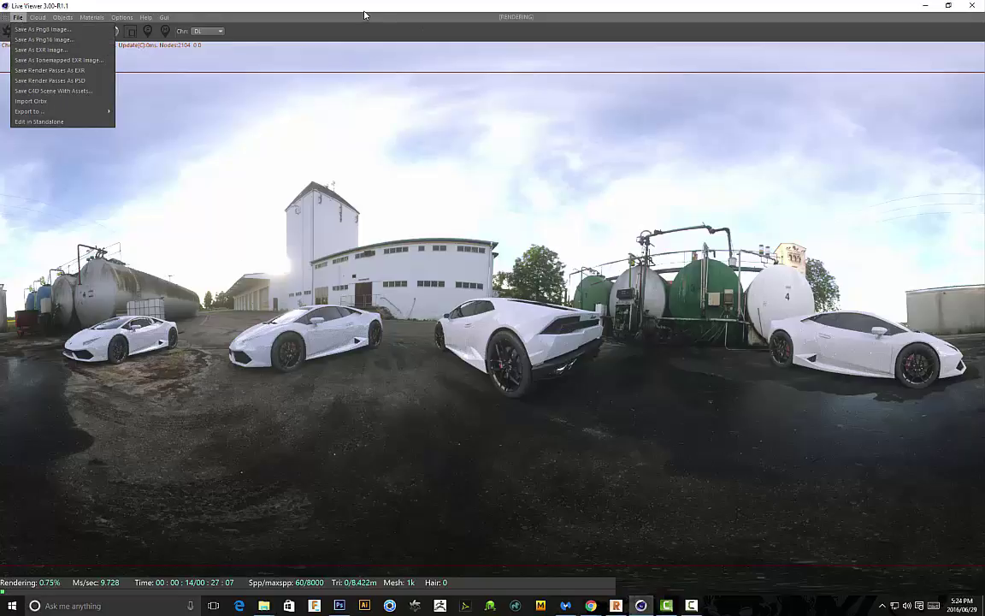
{"action": "left_click", "coordinate": [389, 46]}
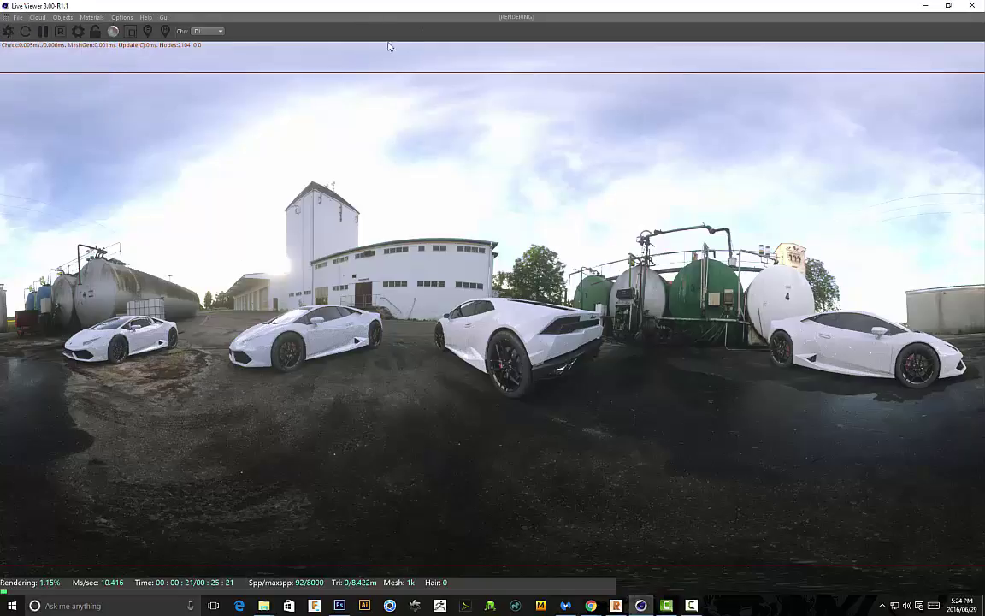
Minimize the Live Viewer and bring up Cinema 4D's Render Settings window.
{"action": "left_click", "coordinate": [914, 7]}
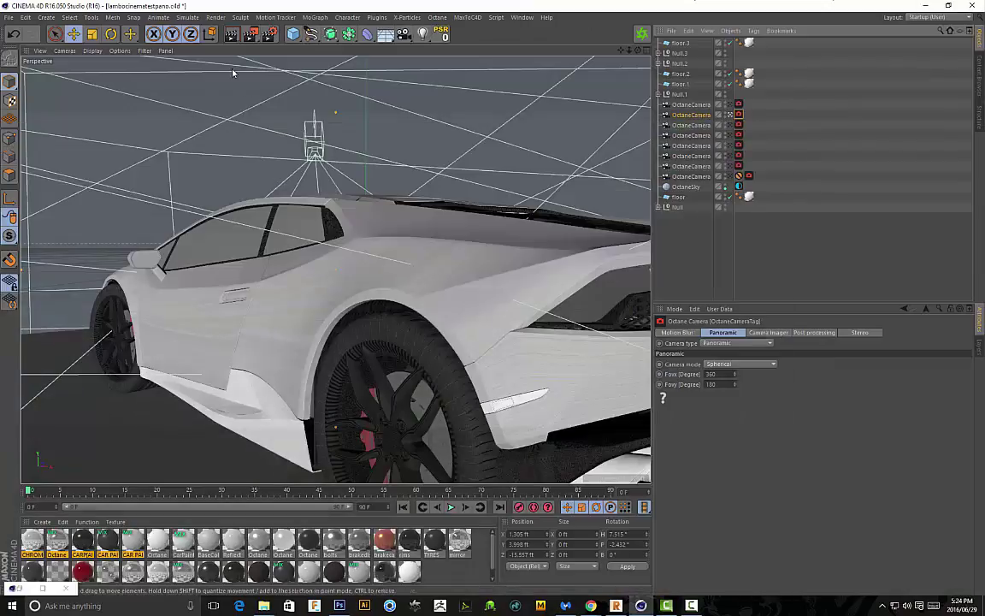
{"action": "left_click", "coordinate": [215, 18]}
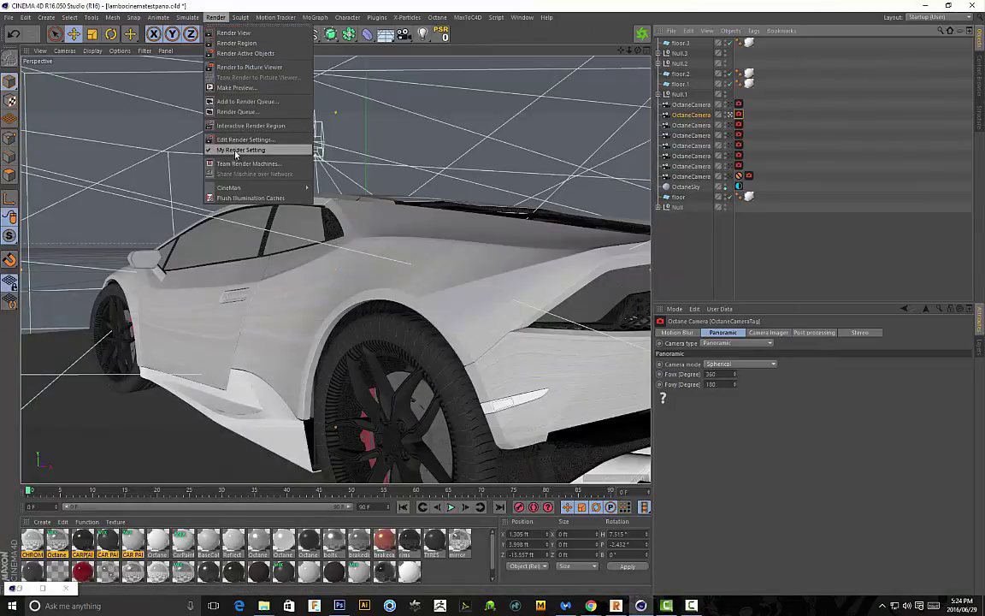
{"action": "left_click", "coordinate": [240, 141]}
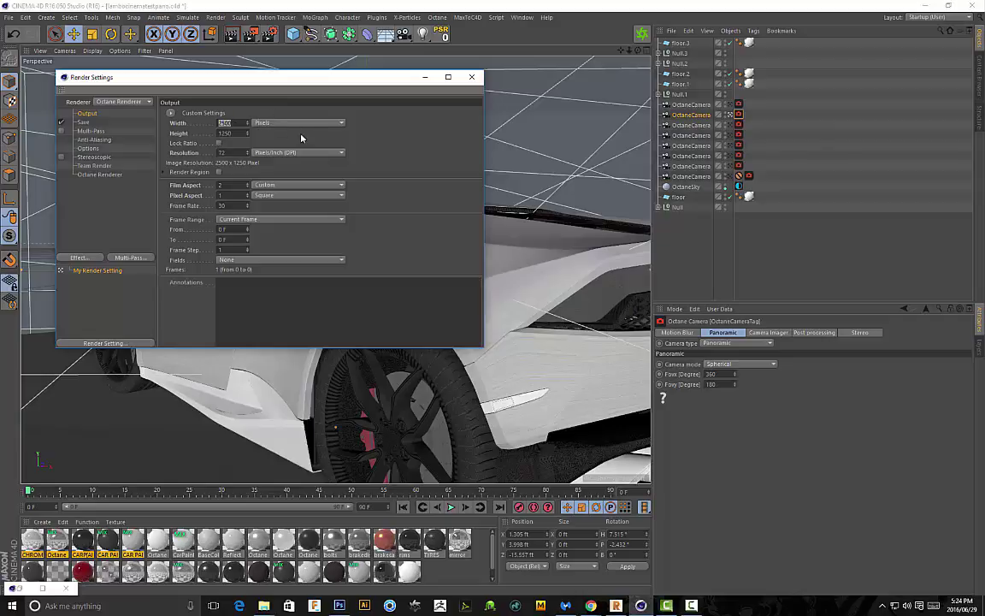
{"action": "left_click_drag", "start_coordinate": [268, 83], "coordinate": [343, 103]}
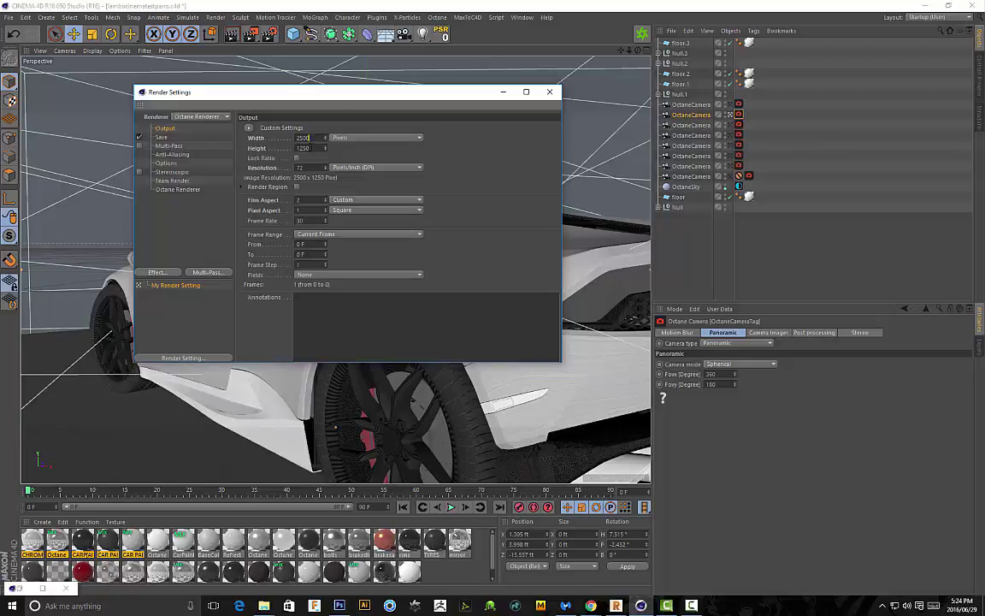
Confirm the output resolution is 2500 × 1250 pixels, then close Render Settings.
{"action": "key", "text": "shift+Tab"}
{"action": "left_click_drag", "start_coordinate": [329, 103], "coordinate": [245, 174]}
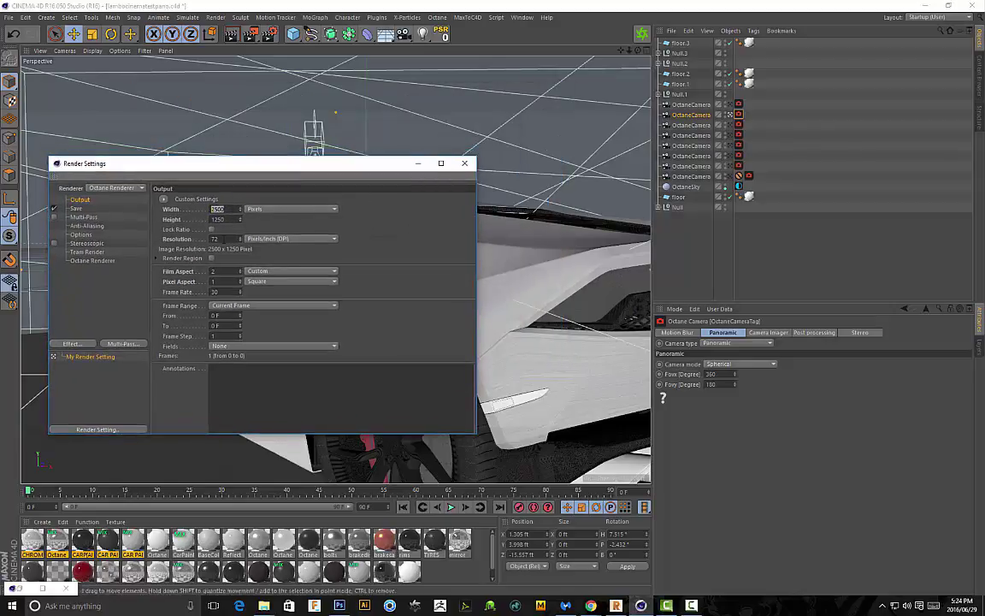
{"action": "left_click", "coordinate": [230, 209]}
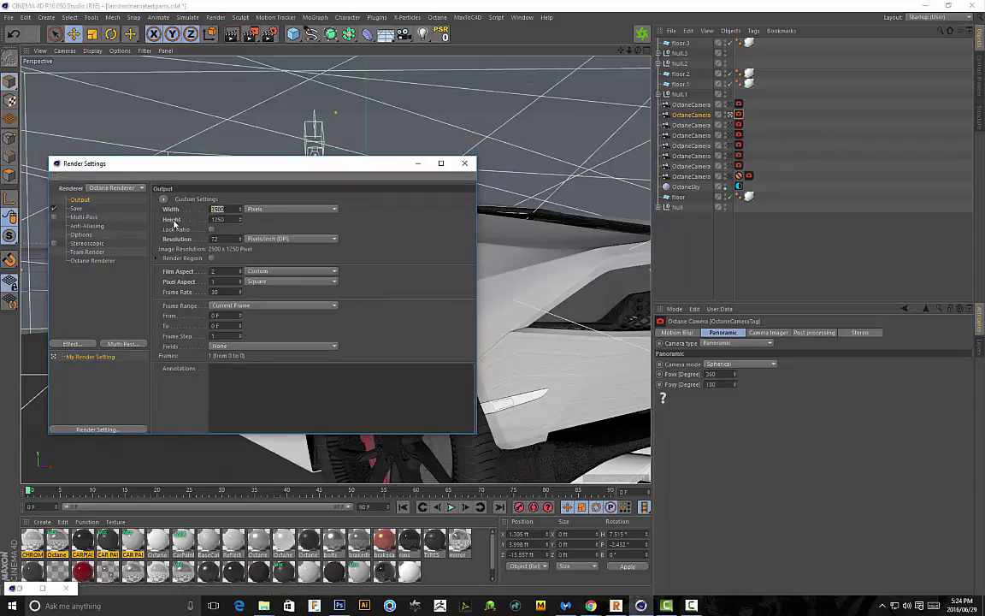
{"action": "left_click", "coordinate": [230, 221]}
{"action": "left_click_drag", "start_coordinate": [236, 172], "coordinate": [220, 73]}
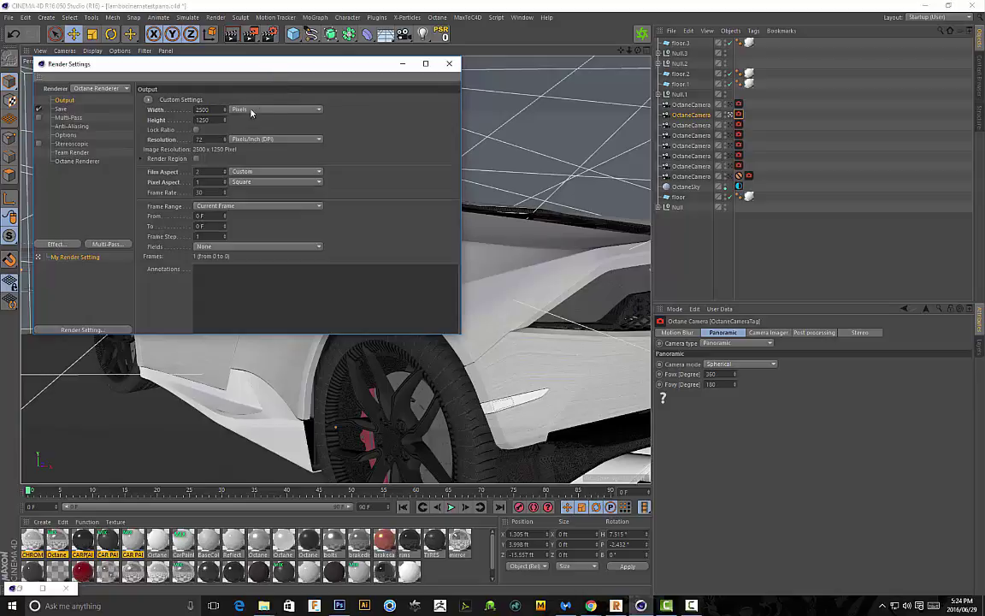
{"action": "left_click_drag", "start_coordinate": [157, 79], "coordinate": [209, 101]}
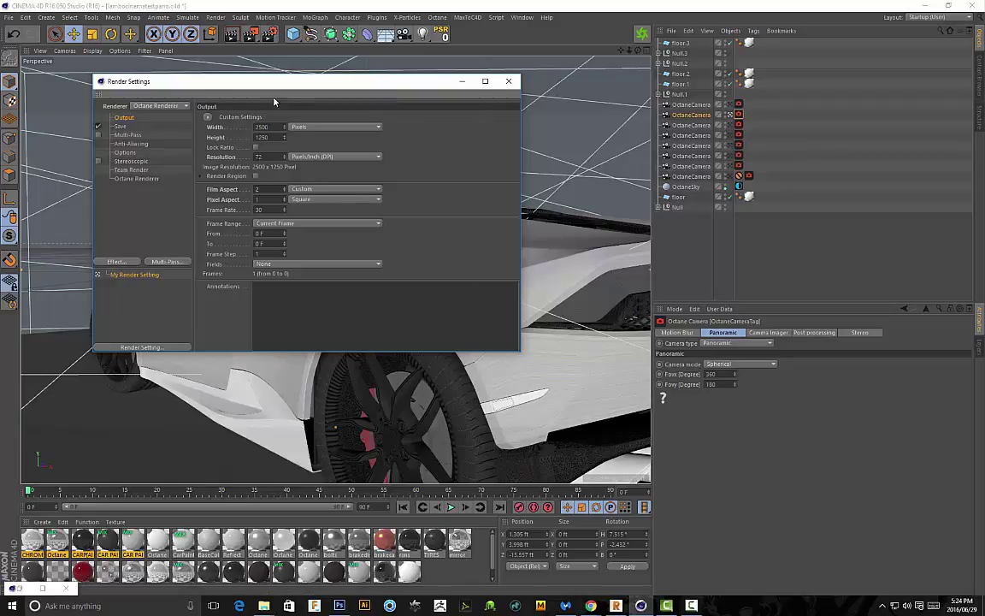
{"action": "left_click_drag", "start_coordinate": [274, 83], "coordinate": [226, 106]}
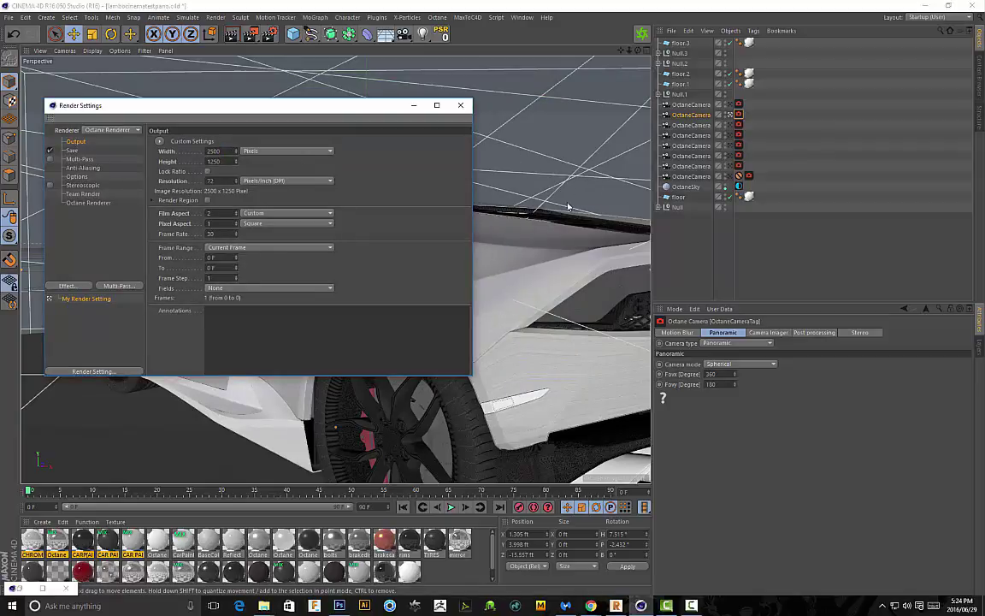
{"action": "left_click_drag", "start_coordinate": [253, 108], "coordinate": [314, 115]}
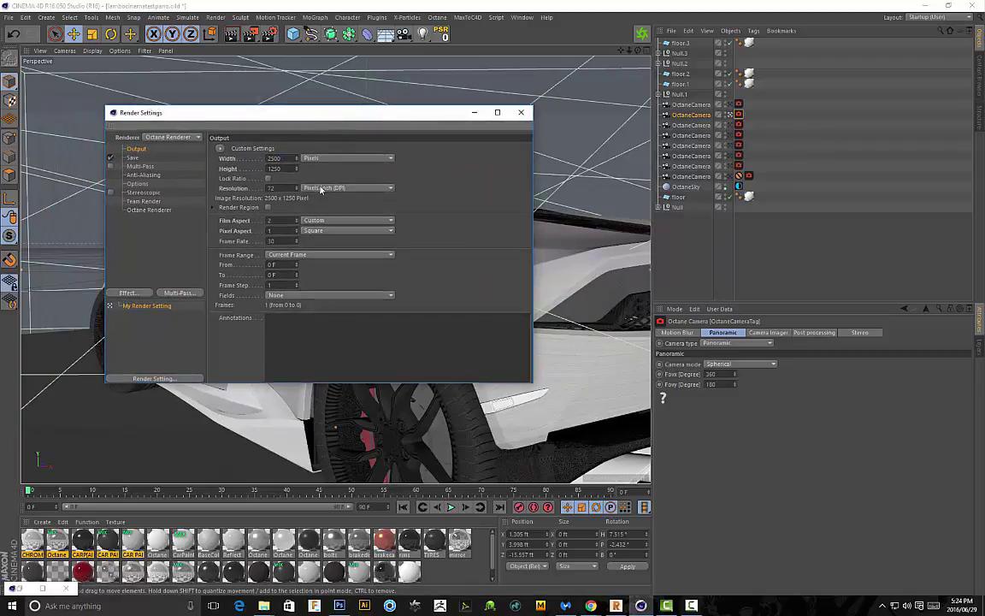
{"action": "left_click", "coordinate": [521, 113]}
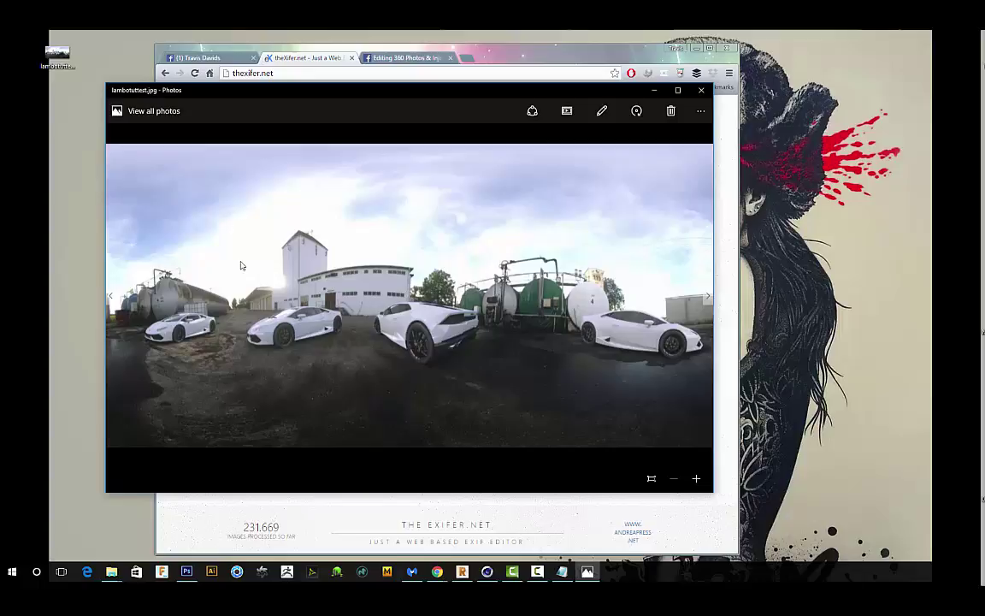
Close the Photos preview and switch to the 'Editing 360 Photos & Injecting Metadata' guide.
{"action": "left_click", "coordinate": [701, 90]}
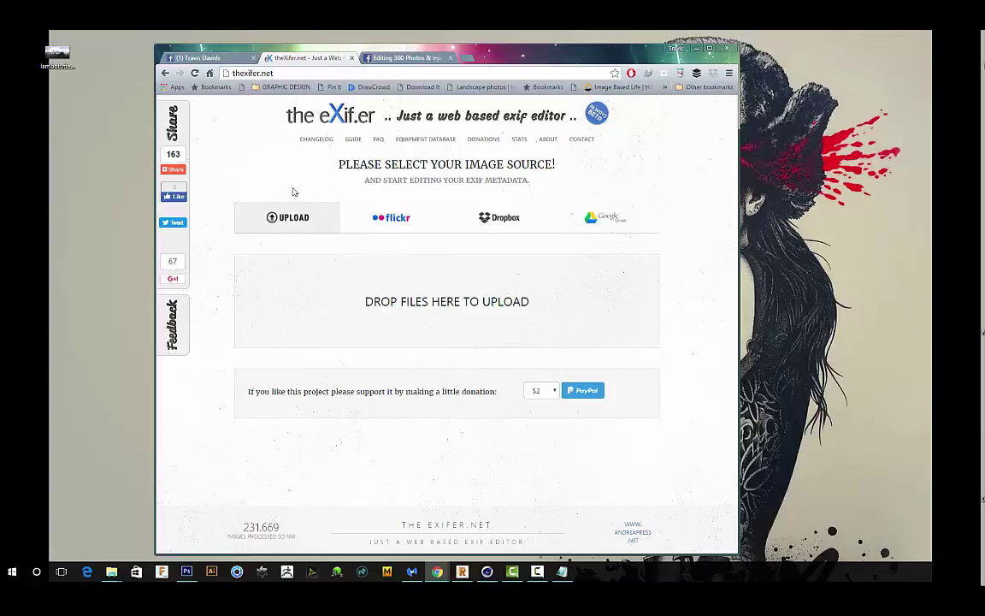
{"action": "left_click", "coordinate": [74, 76]}
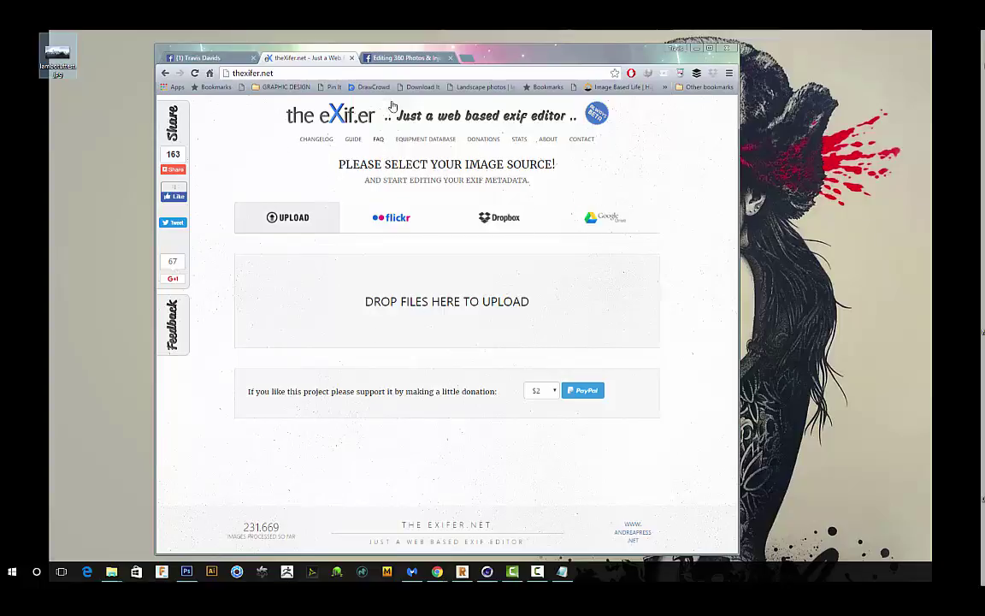
{"action": "left_click", "coordinate": [368, 58]}
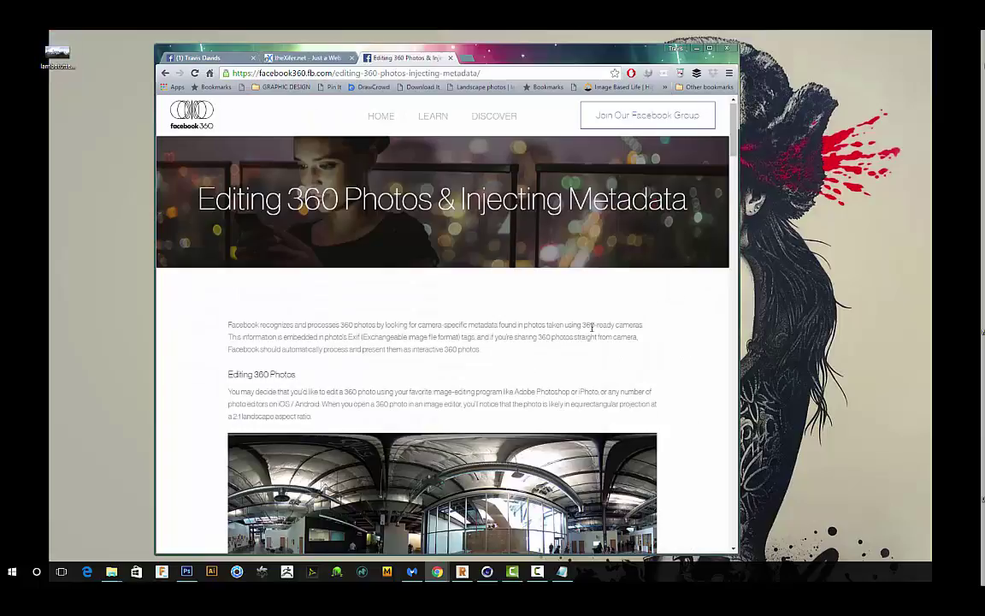
Read the article's Ricoh Theta S Make and Model example, then return to theXifer.net.
{"action": "left_click", "coordinate": [57, 53]}
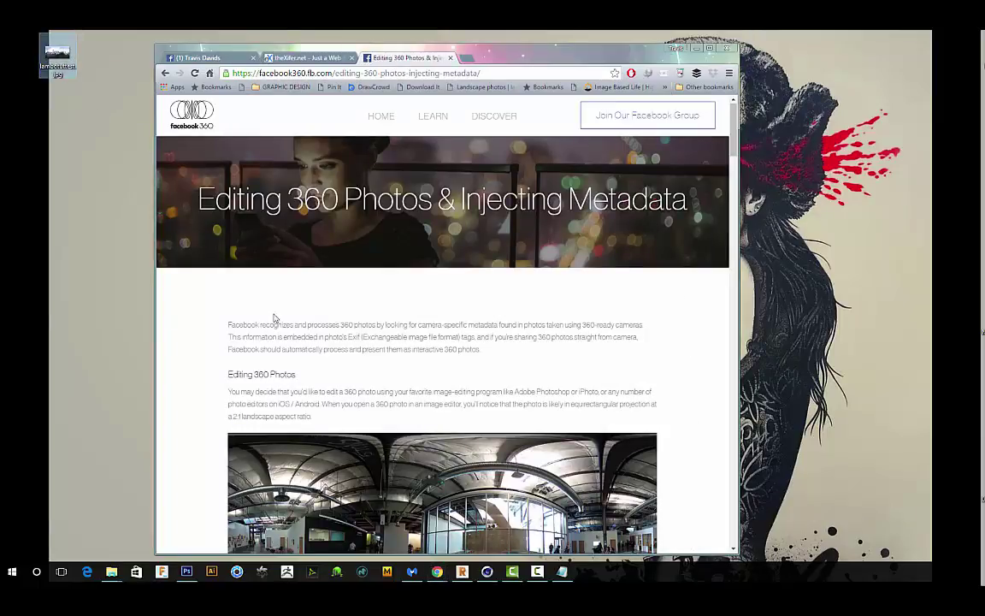
{"action": "scroll", "coordinate": [321, 316], "scroll_direction": "down", "scroll_amount": 2}
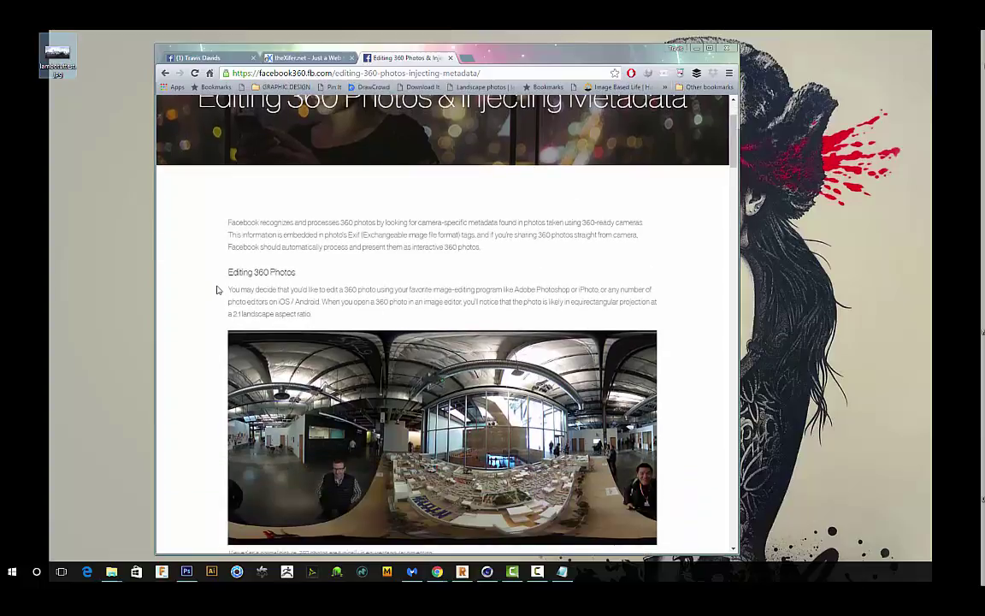
{"action": "scroll", "coordinate": [240, 270], "scroll_direction": "down", "scroll_amount": 1}
{"action": "scroll", "coordinate": [196, 258], "scroll_direction": "down", "scroll_amount": 2}
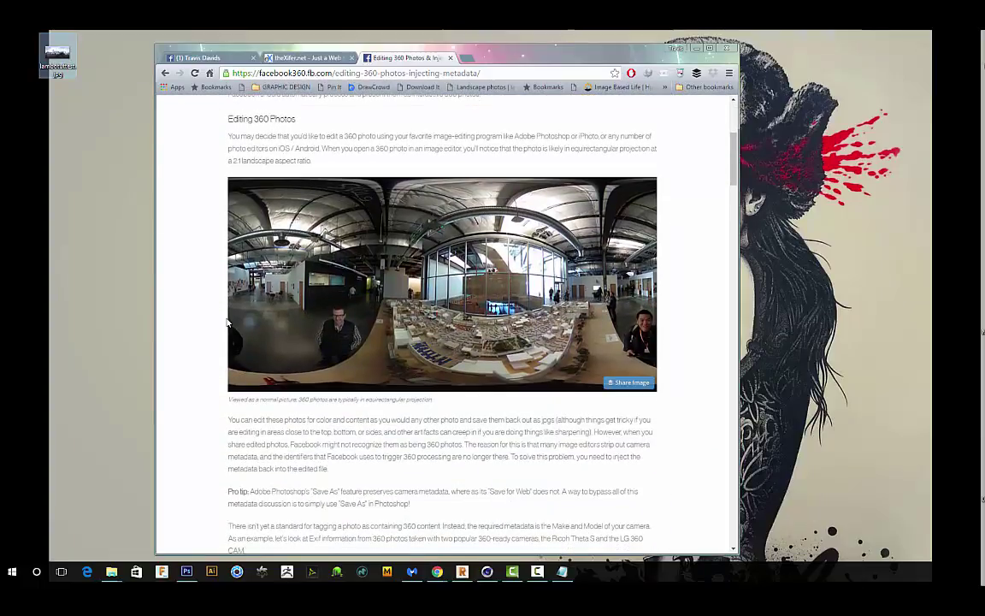
{"action": "scroll", "coordinate": [256, 342], "scroll_direction": "down", "scroll_amount": 2}
{"action": "scroll", "coordinate": [326, 355], "scroll_direction": "down", "scroll_amount": 3}
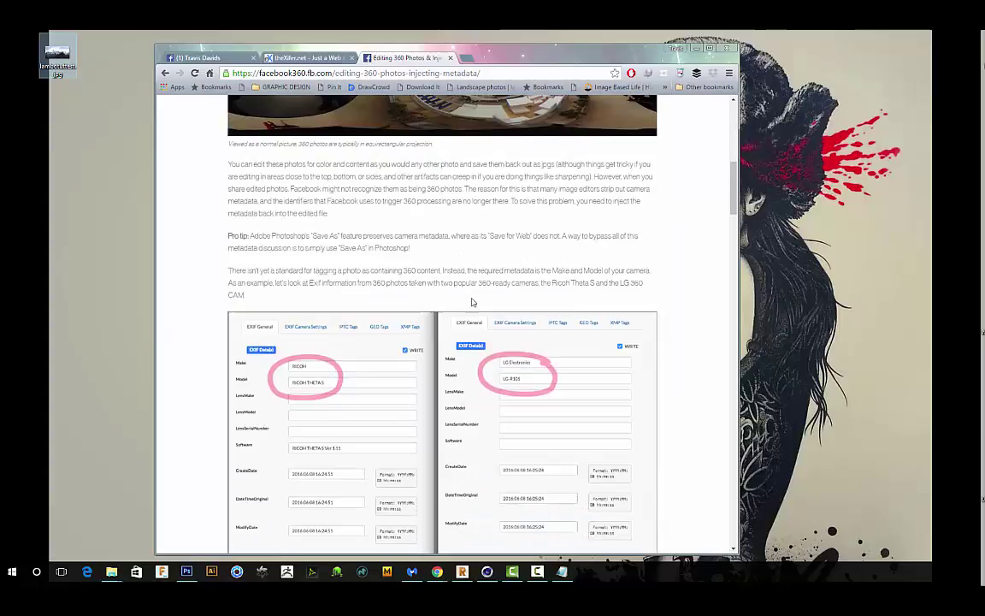
{"action": "scroll", "coordinate": [515, 310], "scroll_direction": "up", "scroll_amount": 2}
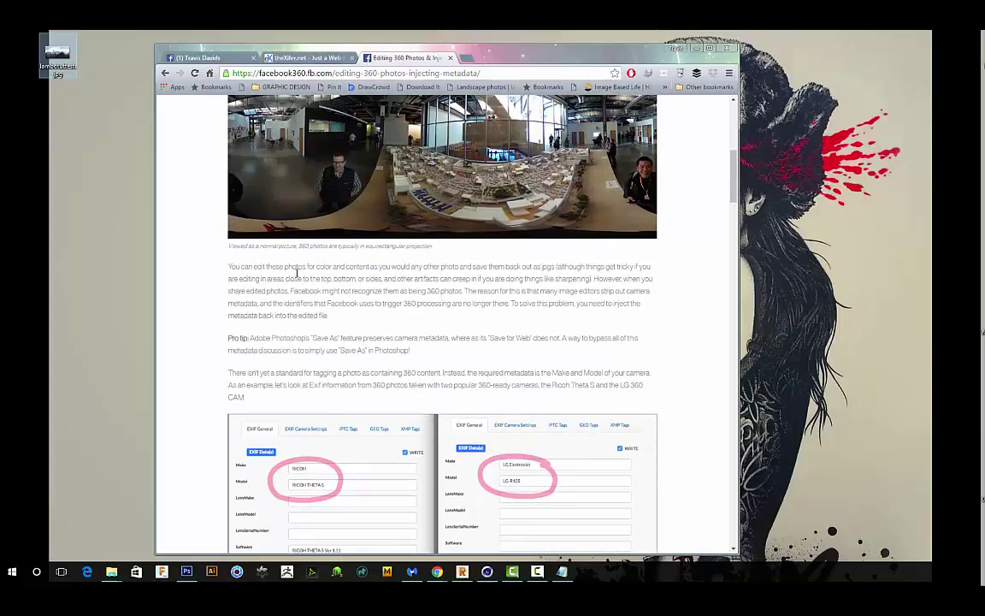
{"action": "scroll", "coordinate": [513, 171], "scroll_direction": "up", "scroll_amount": 4}
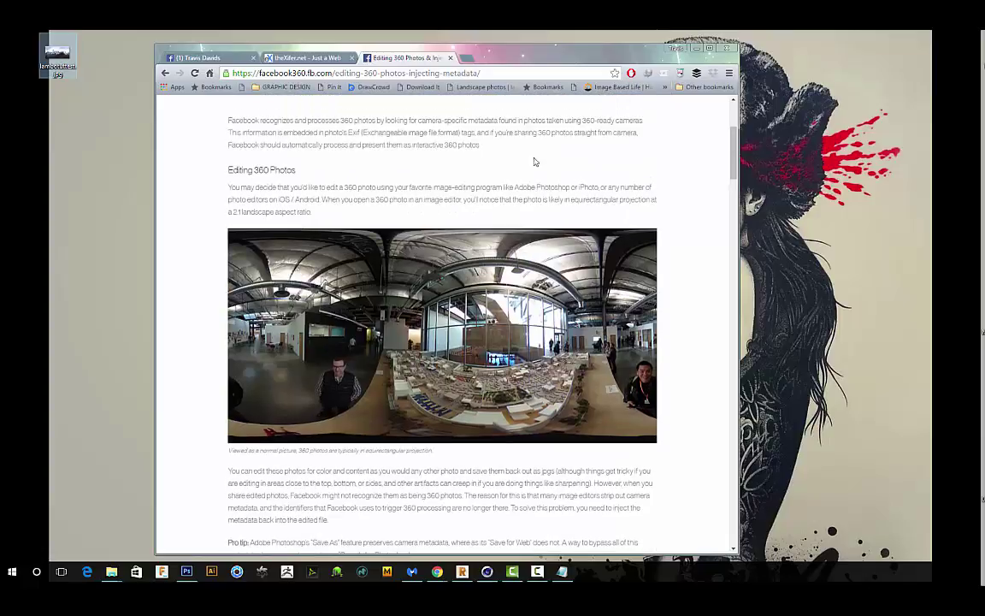
{"action": "scroll", "coordinate": [487, 300], "scroll_direction": "down", "scroll_amount": 1}
{"action": "scroll", "coordinate": [463, 339], "scroll_direction": "down", "scroll_amount": 5}
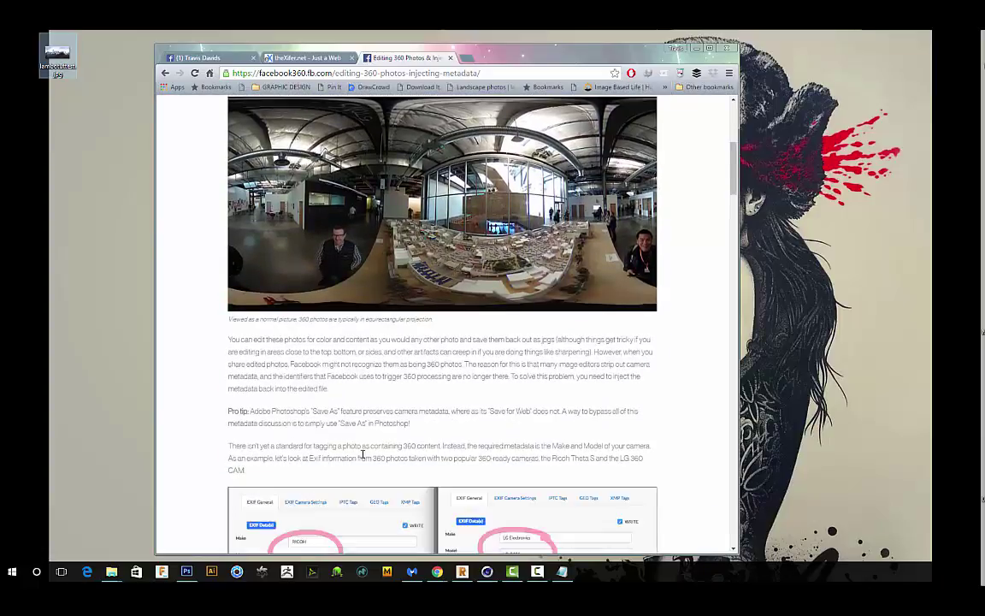
{"action": "scroll", "coordinate": [398, 358], "scroll_direction": "up", "scroll_amount": 3}
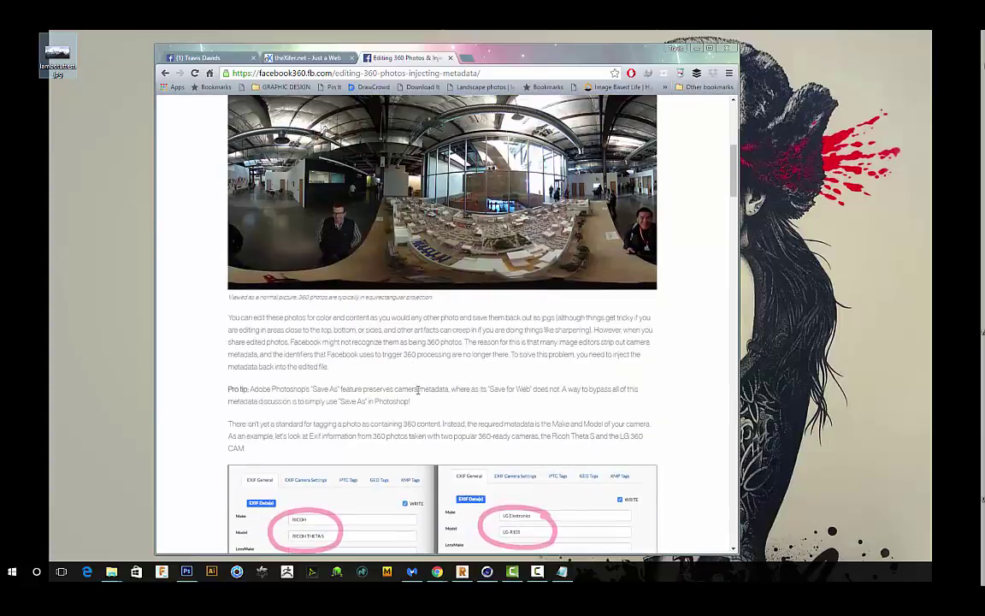
{"action": "scroll", "coordinate": [455, 401], "scroll_direction": "down", "scroll_amount": 5}
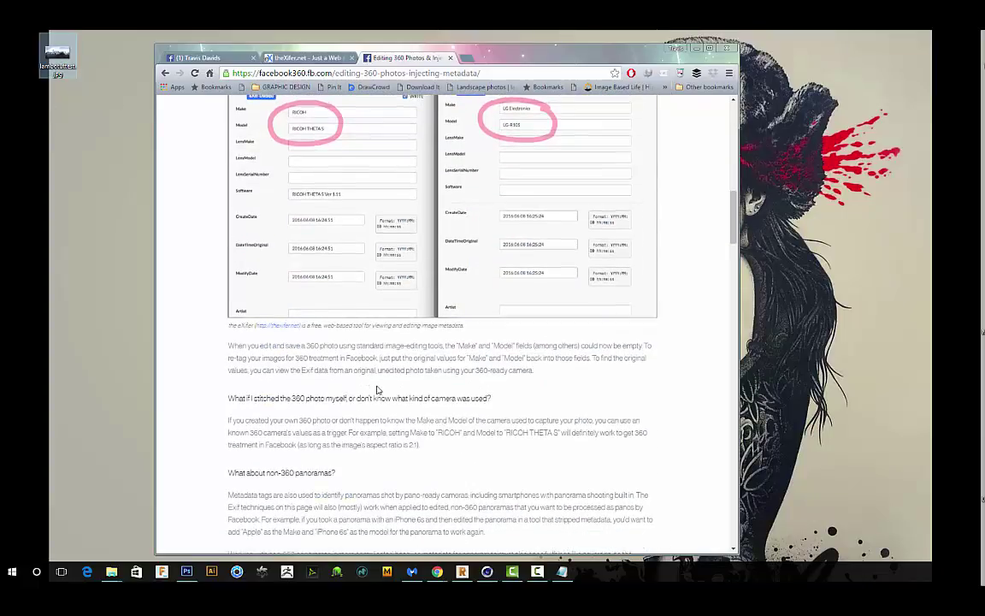
{"action": "scroll", "coordinate": [337, 353], "scroll_direction": "up", "scroll_amount": 4}
{"action": "scroll", "coordinate": [386, 376], "scroll_direction": "up", "scroll_amount": 1}
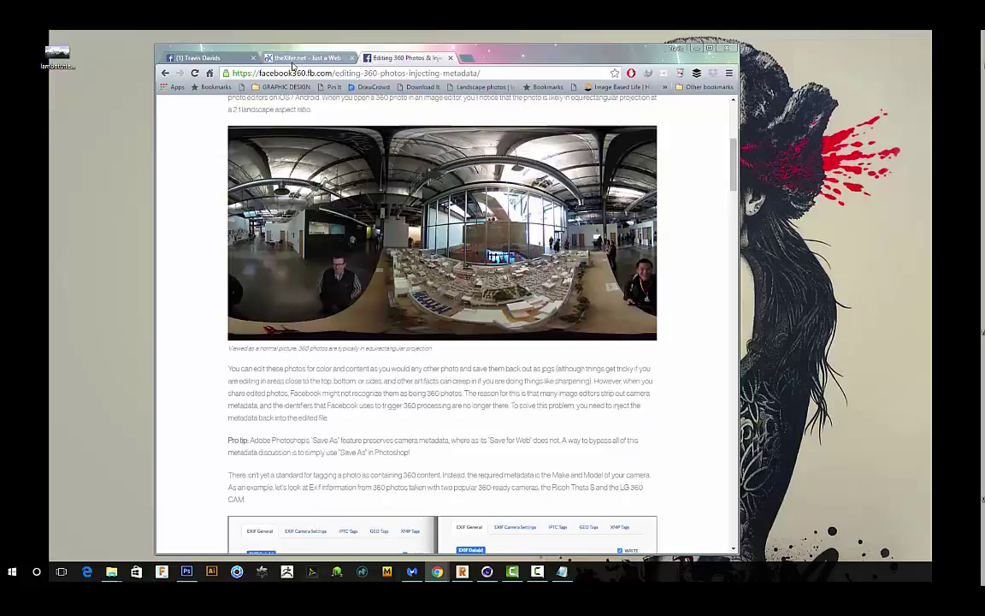
{"action": "left_click", "coordinate": [283, 58]}
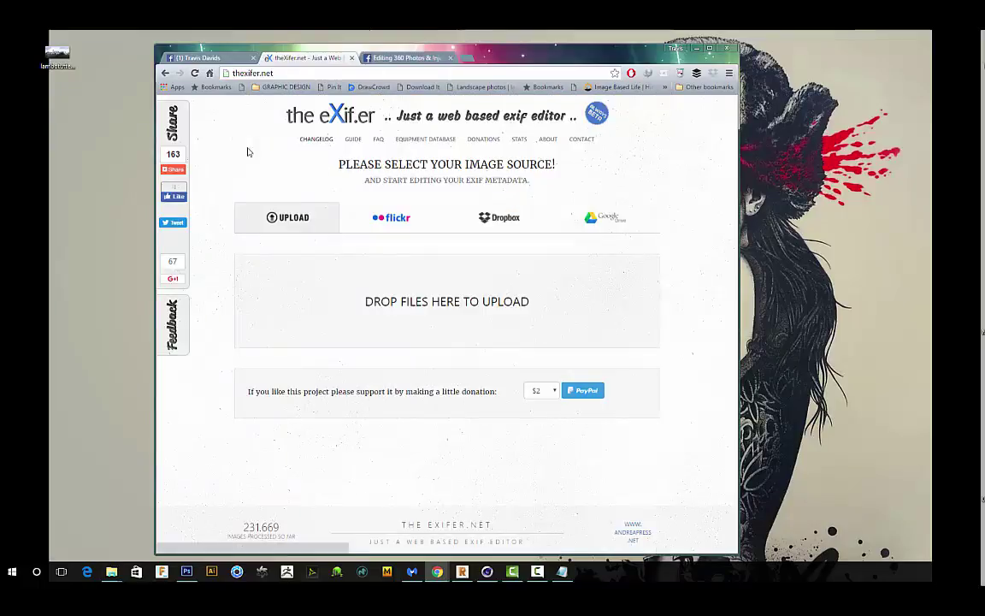
Drop the rendered panorama onto theXifer.net's upload area, then return to the Facebook 360 article.
{"action": "left_click", "coordinate": [57, 55]}
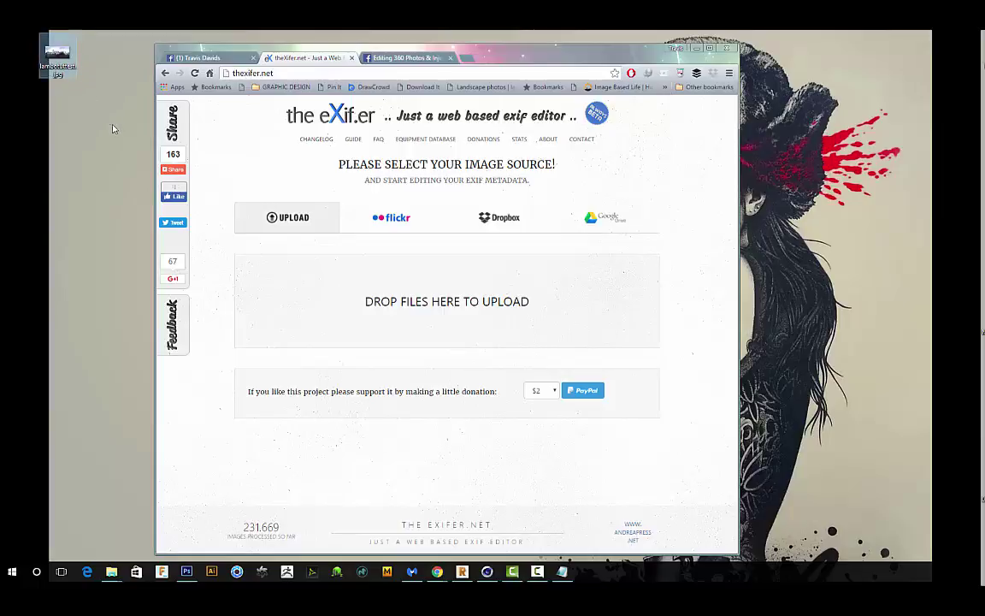
{"action": "left_click_drag", "start_coordinate": [53, 52], "coordinate": [443, 310]}
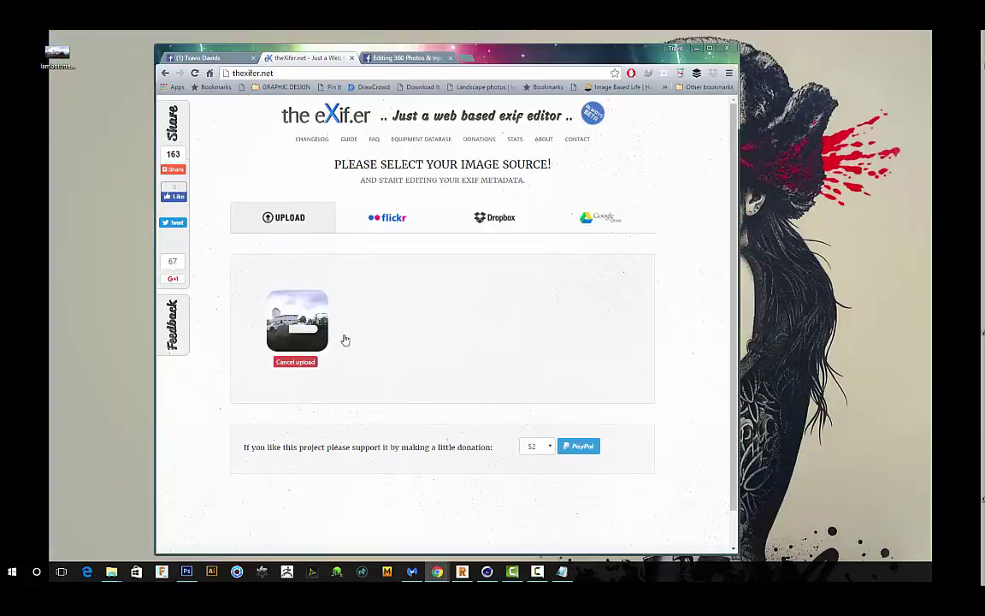
{"action": "left_click", "coordinate": [402, 58]}
{"action": "left_click", "coordinate": [300, 58]}
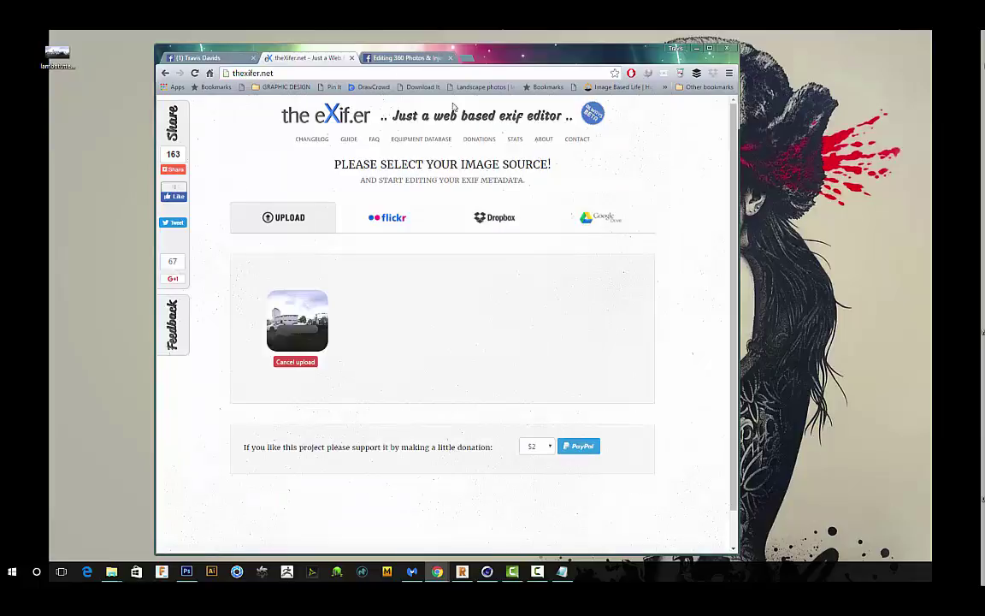
{"action": "left_click", "coordinate": [402, 57]}
{"action": "scroll", "coordinate": [503, 232], "scroll_direction": "up", "scroll_amount": 3}
{"action": "scroll", "coordinate": [503, 232], "scroll_direction": "up", "scroll_amount": 2}
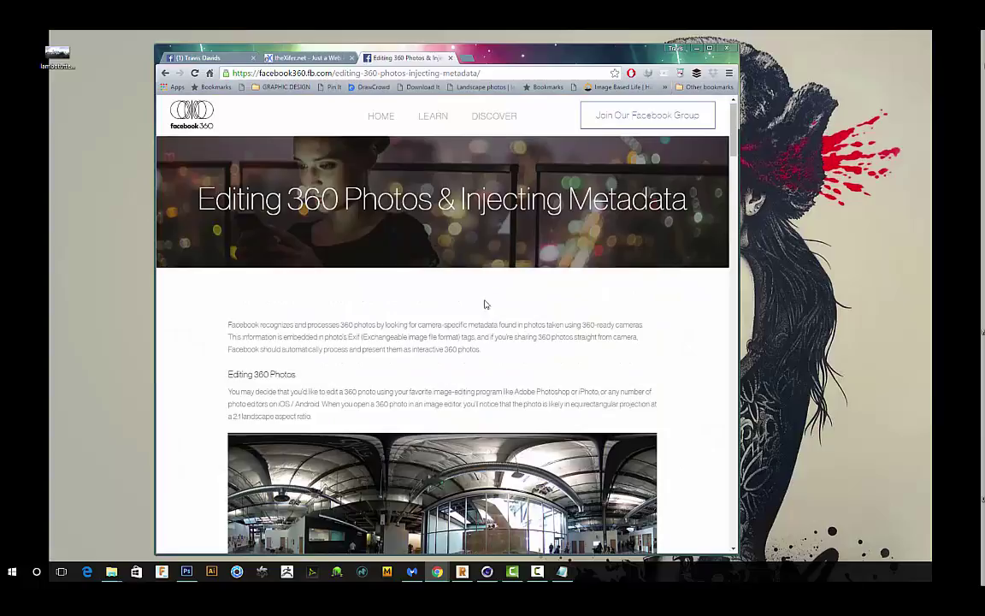
{"action": "scroll", "coordinate": [419, 314], "scroll_direction": "down", "scroll_amount": 10}
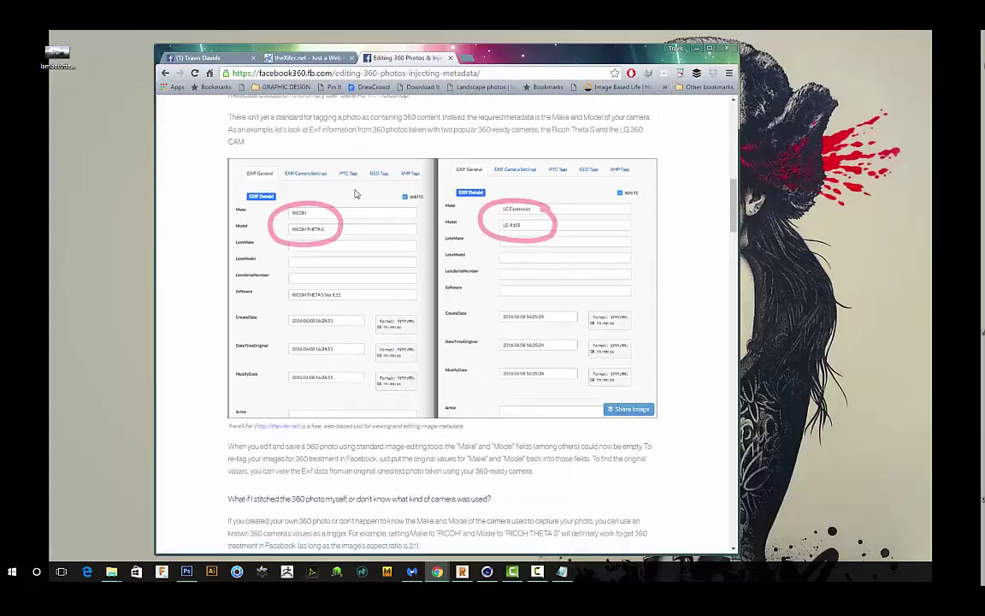
{"action": "scroll", "coordinate": [313, 225], "scroll_direction": "up", "scroll_amount": 3}
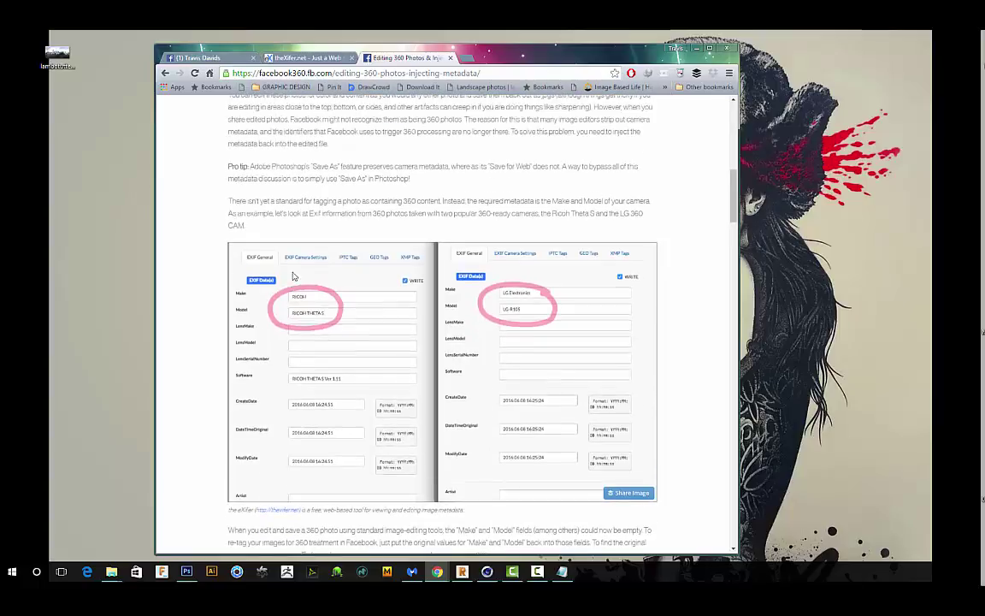
{"action": "scroll", "coordinate": [292, 276], "scroll_direction": "up", "scroll_amount": 1}
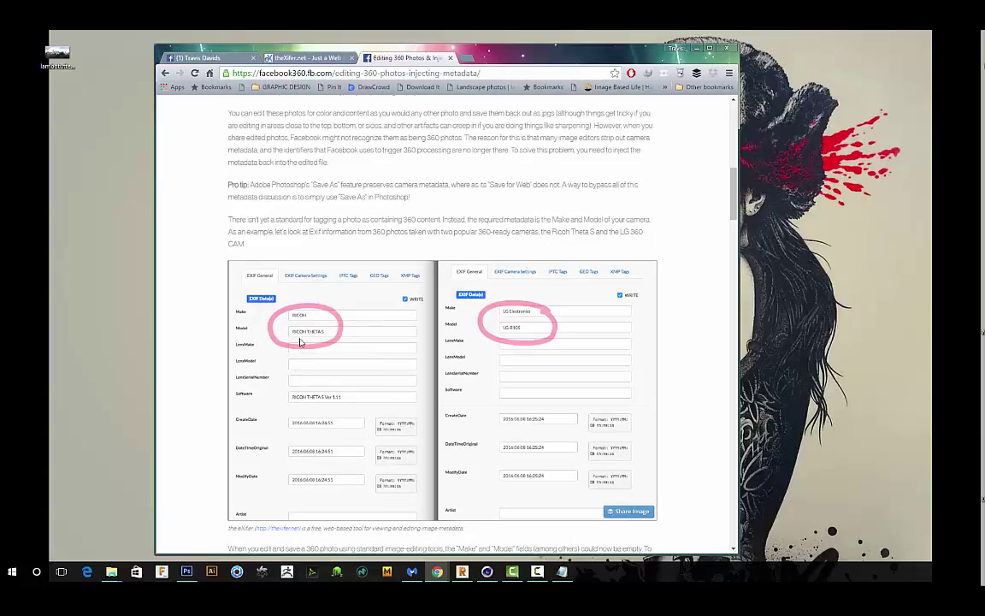
{"action": "scroll", "coordinate": [316, 376], "scroll_direction": "up", "scroll_amount": 2}
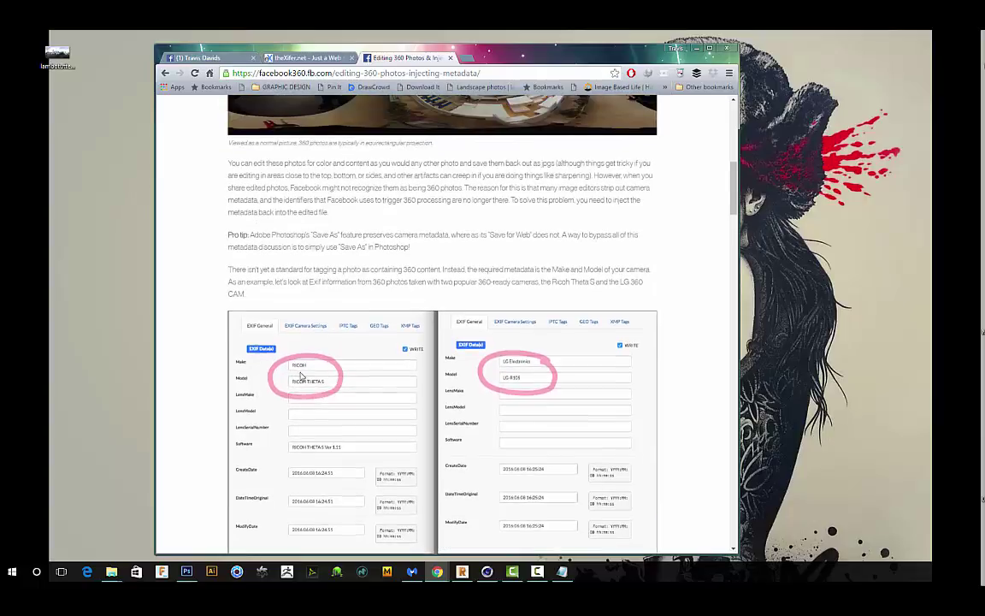
{"action": "scroll", "coordinate": [273, 257], "scroll_direction": "down", "scroll_amount": 3}
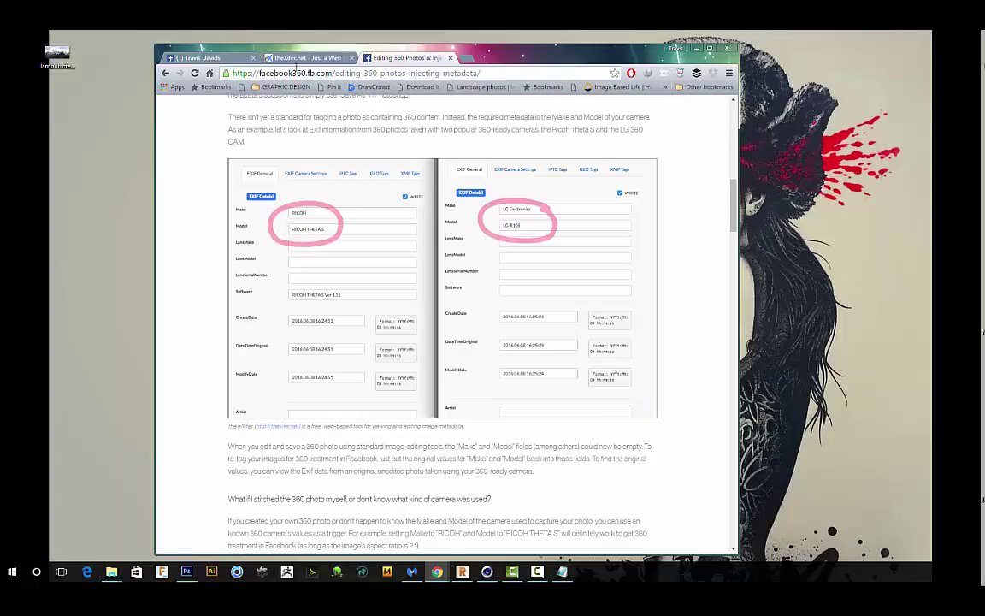
Back on theXifer.net, launch eXif.me for the uploaded lambotuttest.jpg.
{"action": "left_click", "coordinate": [301, 57]}
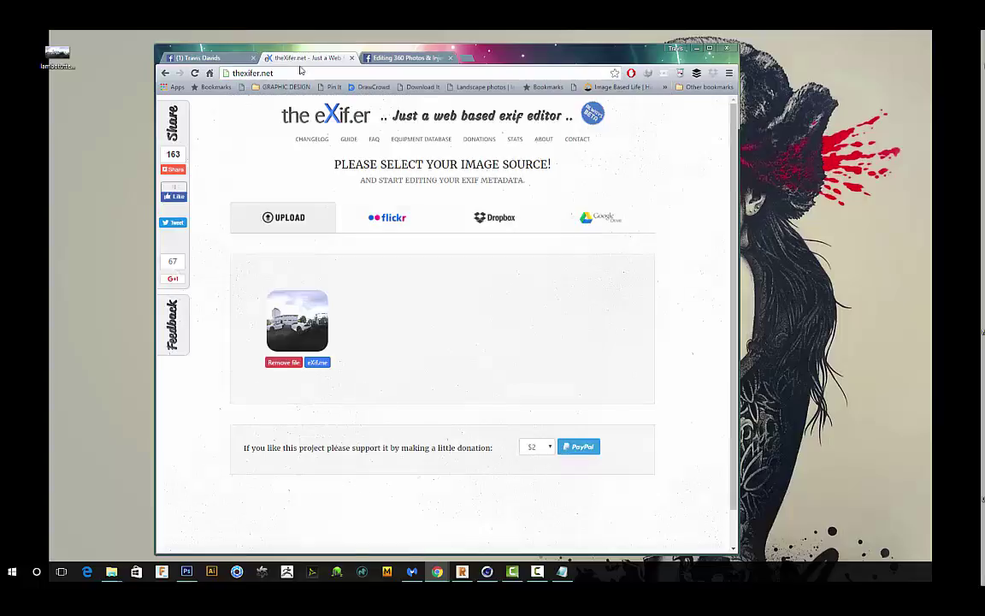
{"action": "left_click", "coordinate": [317, 363]}
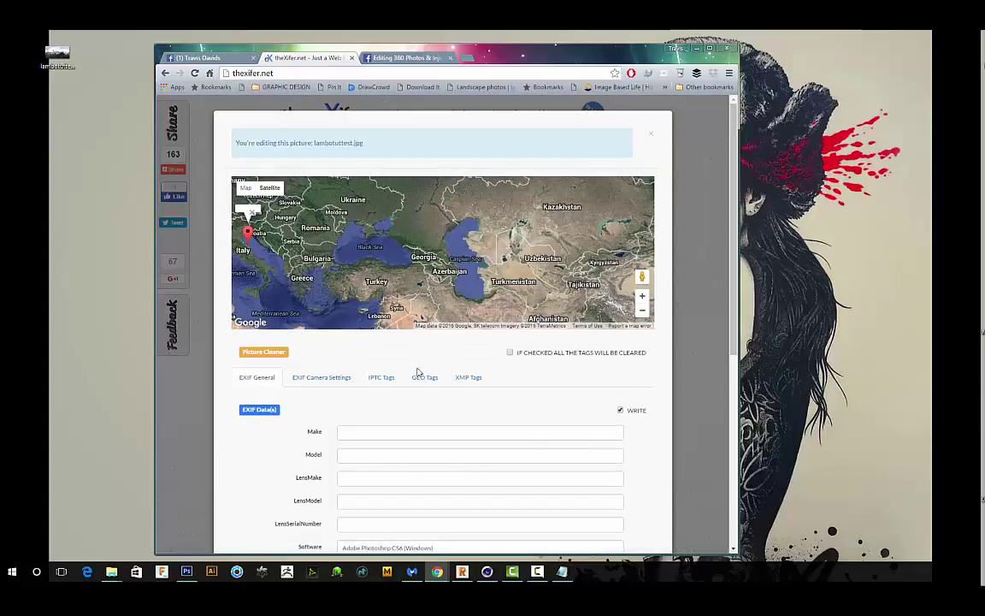
Check the article's example Make and Model values before filling in the EXIF General form.
{"action": "scroll", "coordinate": [337, 378], "scroll_direction": "down", "scroll_amount": 2}
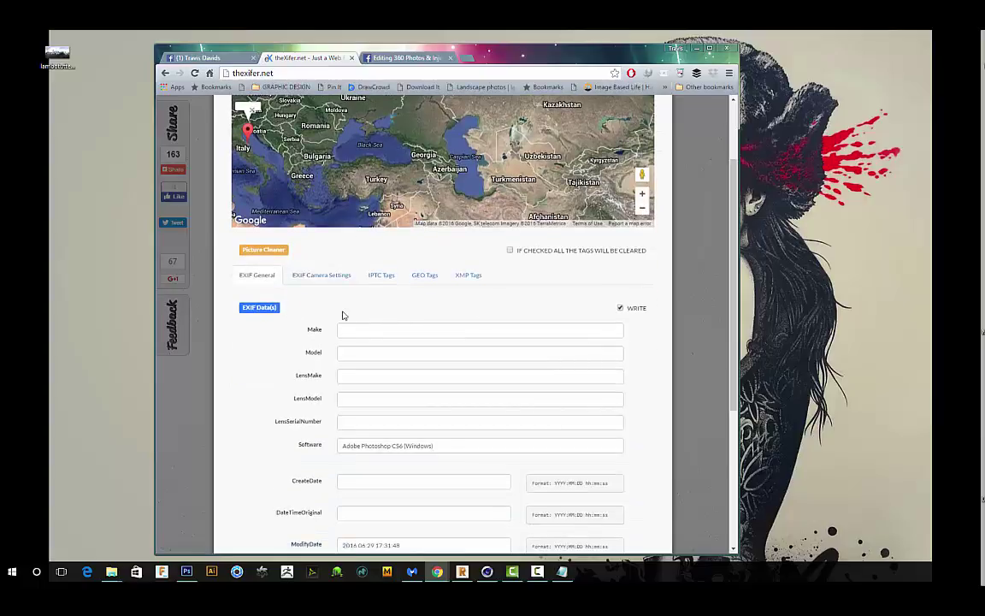
{"action": "scroll", "coordinate": [411, 325], "scroll_direction": "up", "scroll_amount": 2}
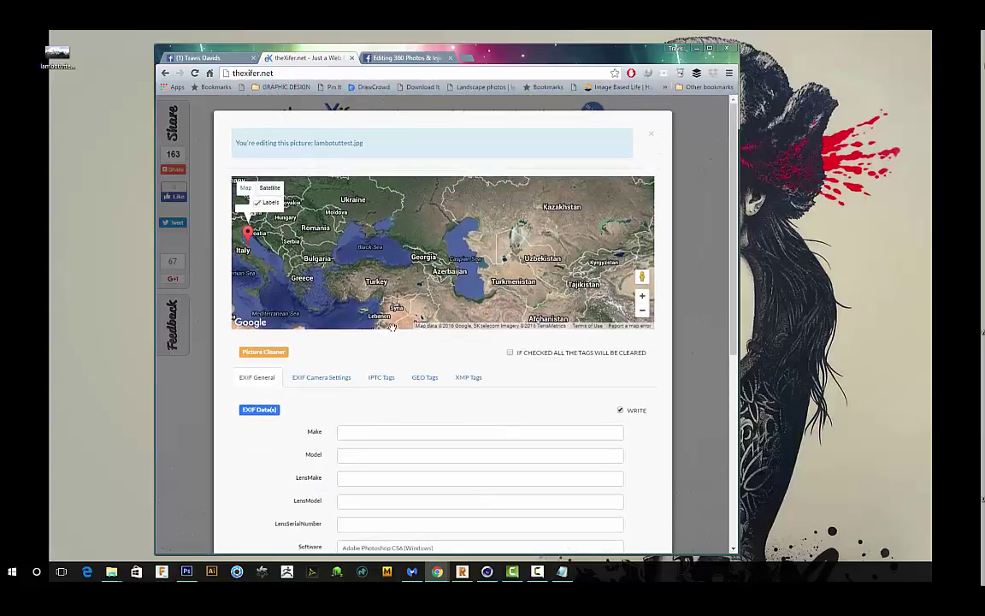
{"action": "scroll", "coordinate": [286, 397], "scroll_direction": "down", "scroll_amount": 1}
{"action": "scroll", "coordinate": [264, 323], "scroll_direction": "down", "scroll_amount": 2}
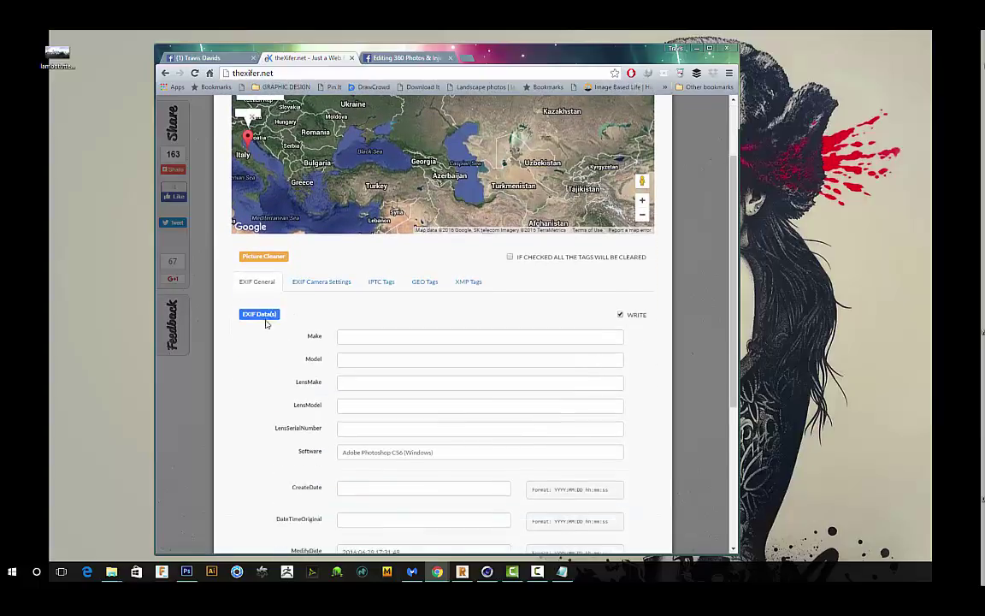
{"action": "scroll", "coordinate": [309, 355], "scroll_direction": "up", "scroll_amount": 1}
{"action": "left_click", "coordinate": [354, 330]}
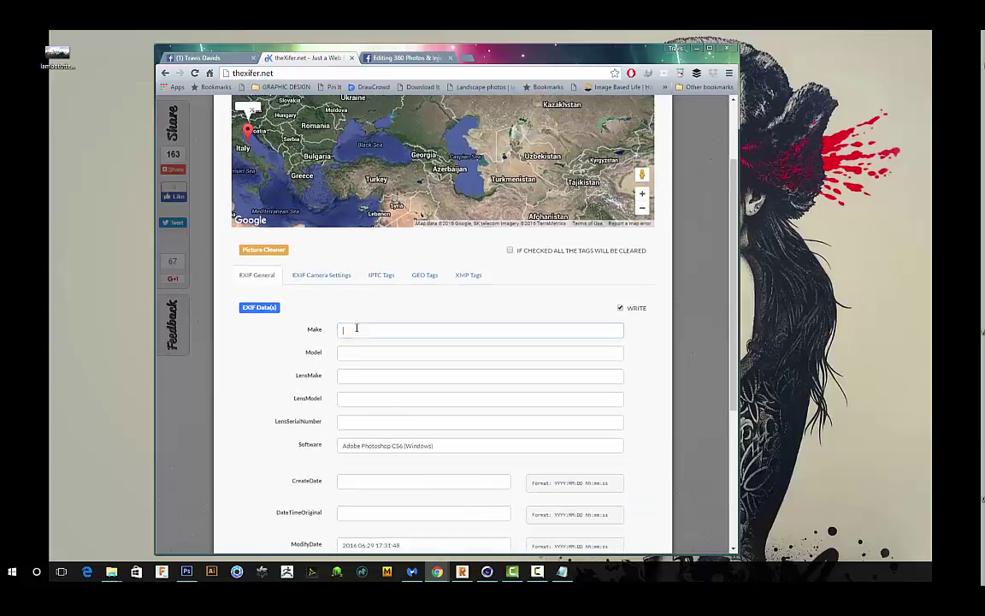
{"action": "key", "text": "Tab"}
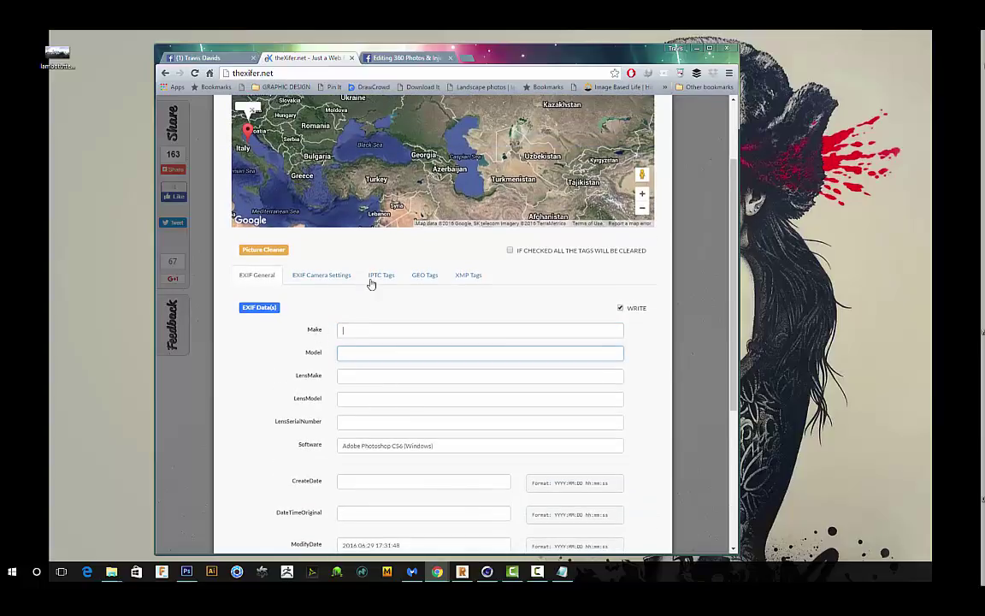
{"action": "key", "text": "shift+Tab"}
{"action": "left_click", "coordinate": [406, 57]}
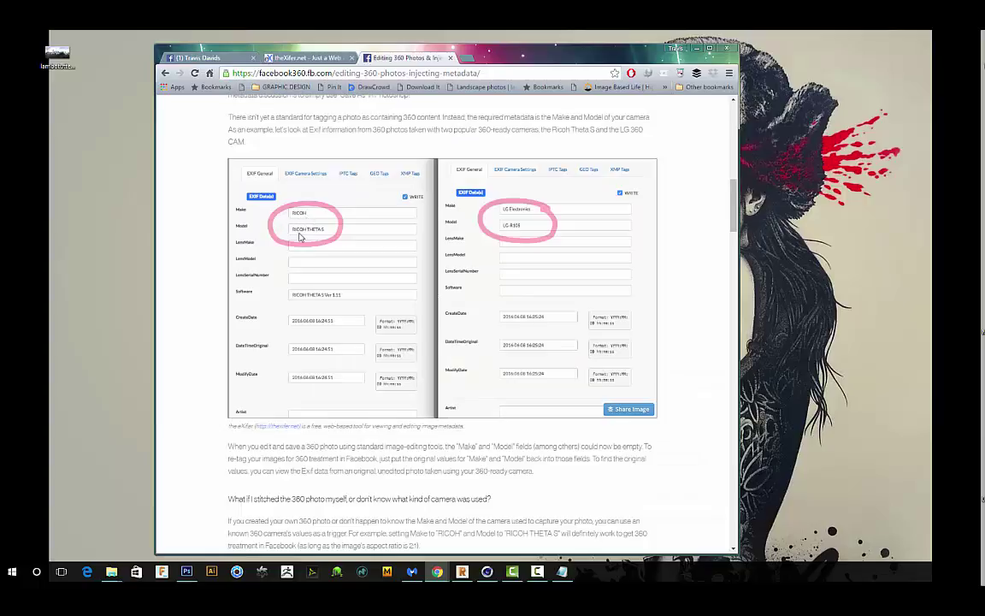
{"action": "left_click", "coordinate": [282, 56]}
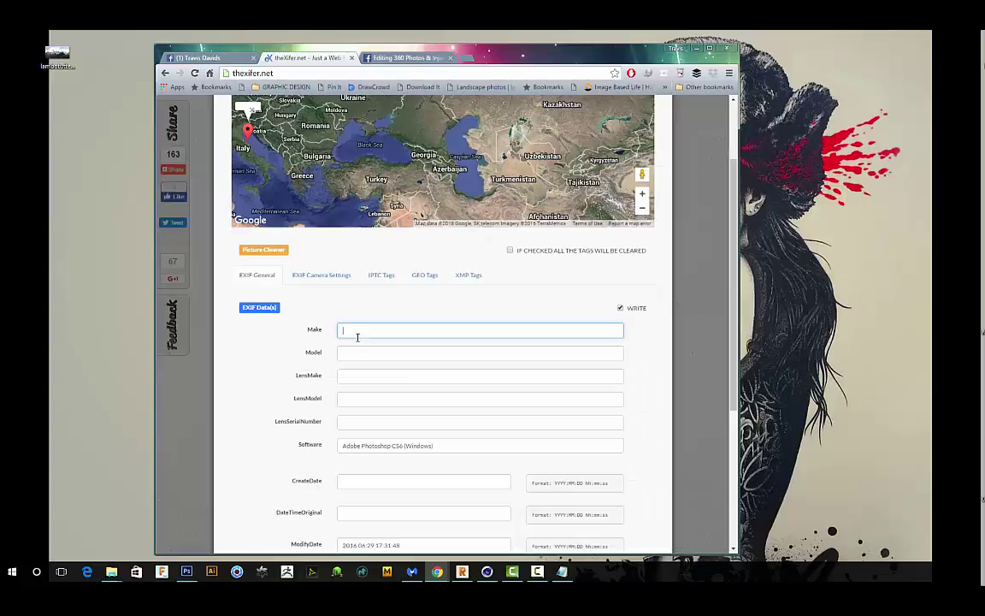
Enter Make 'Ricoh' and Model 'Ricoh Theta S', taking the autocomplete suggestion.
{"action": "type", "text": "Ricoh"}
{"action": "left_click", "coordinate": [371, 355]}
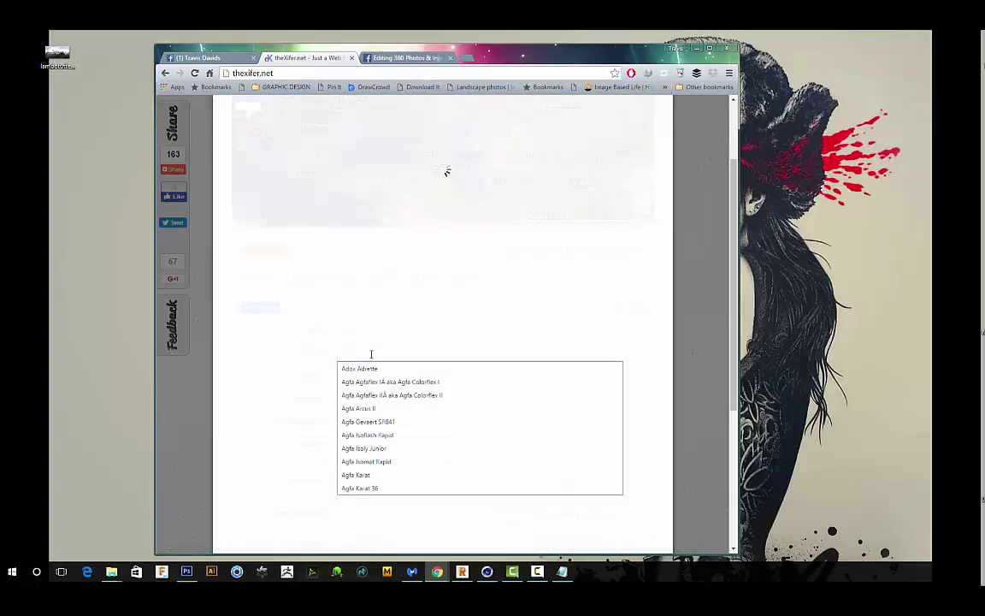
{"action": "type", "text": "Ricoh Theta"}
{"action": "key", "text": "Down"}
{"action": "key", "text": "Return"}
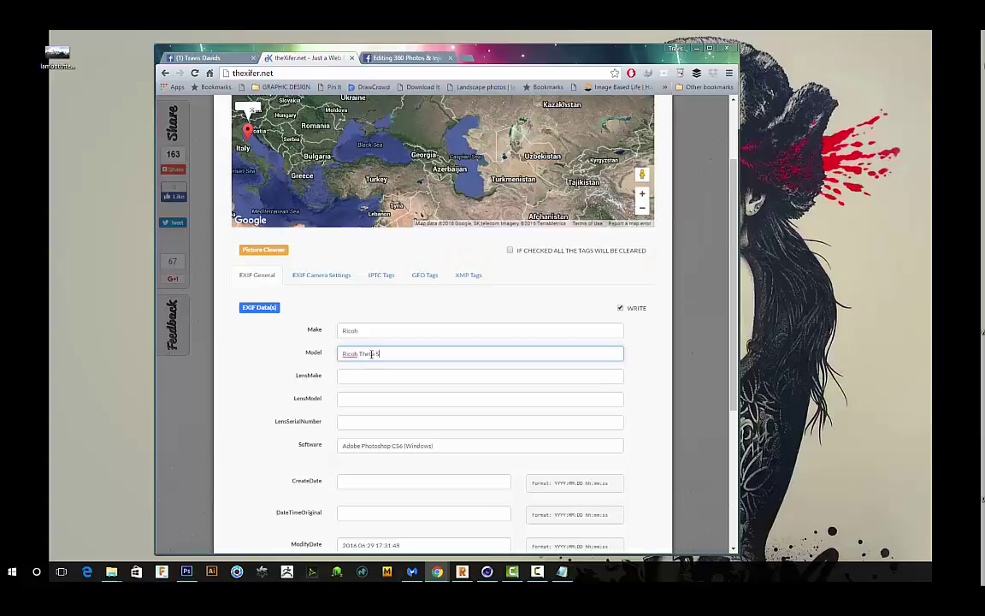
{"action": "scroll", "coordinate": [359, 342], "scroll_direction": "down", "scroll_amount": 2}
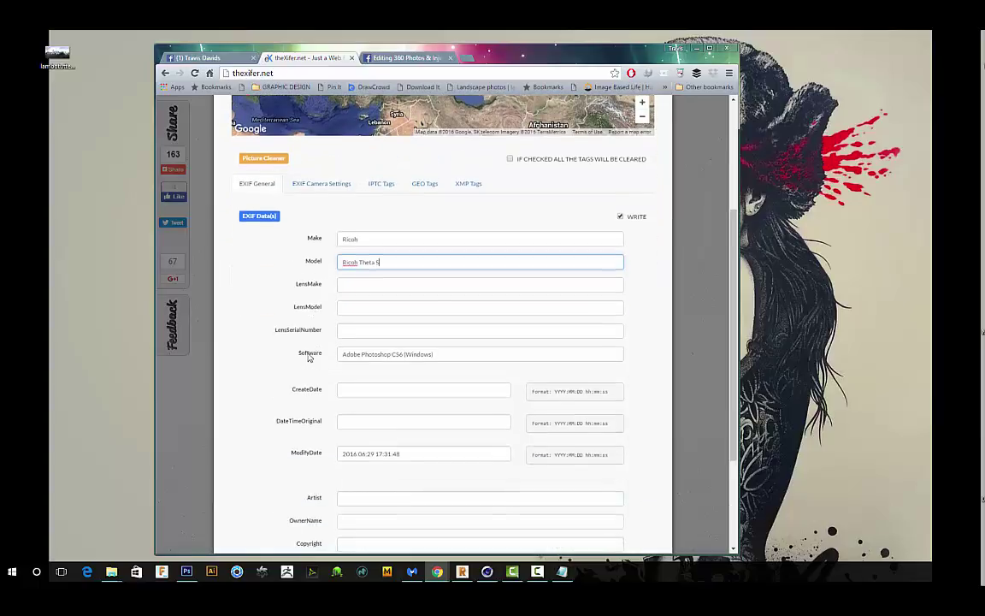
{"action": "scroll", "coordinate": [291, 270], "scroll_direction": "down", "scroll_amount": 2}
Write the Ricoh tags into lambotuttest.jpg with Go.eXifing, then close the editor.
{"action": "left_click", "coordinate": [632, 513]}
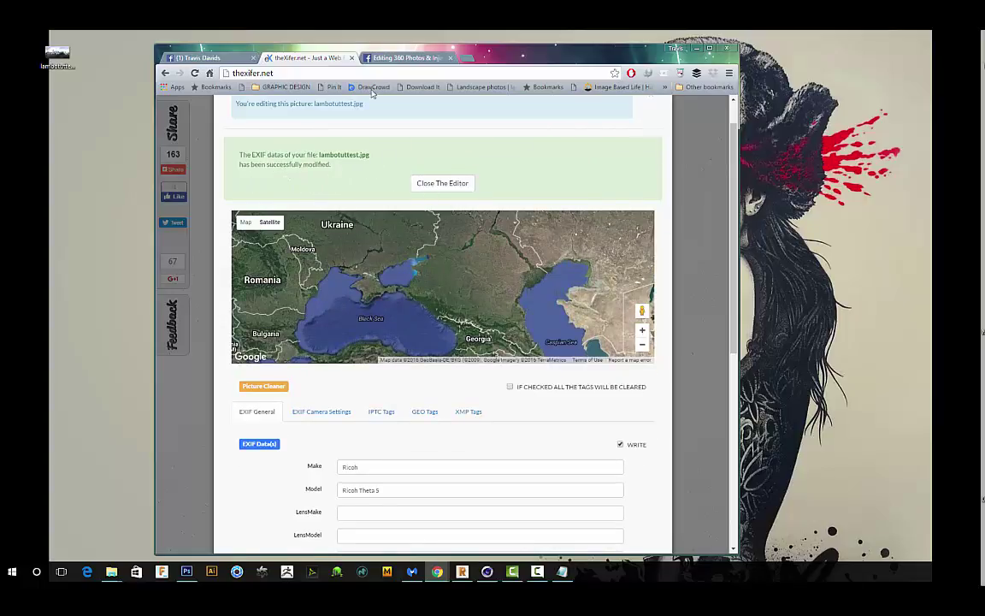
{"action": "scroll", "coordinate": [420, 229], "scroll_direction": "up", "scroll_amount": 1}
{"action": "left_click", "coordinate": [435, 224]}
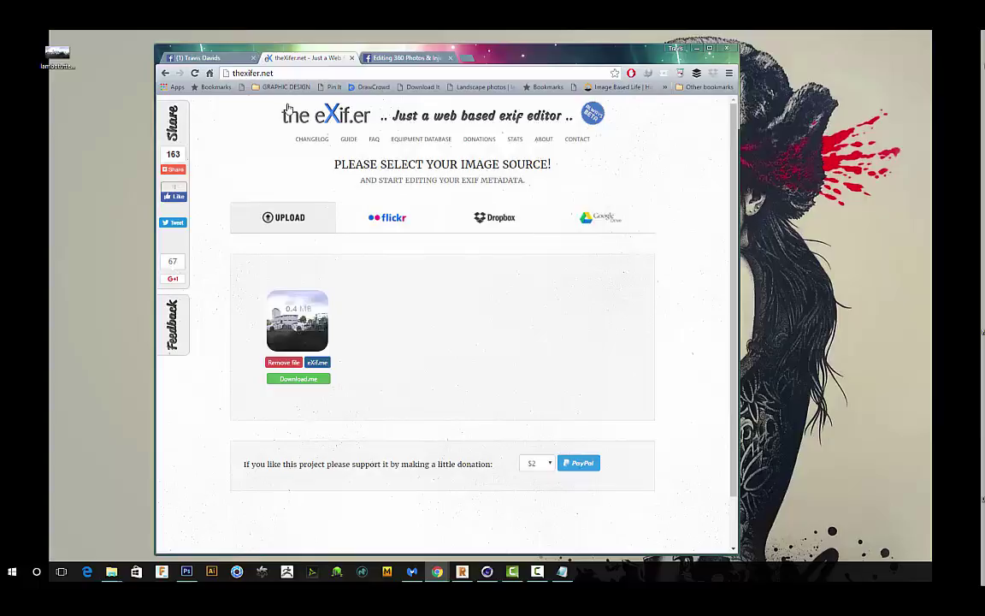
Download the re-tagged image to the desktop as lambotuttest (1).jpg.
{"action": "left_click", "coordinate": [292, 384]}
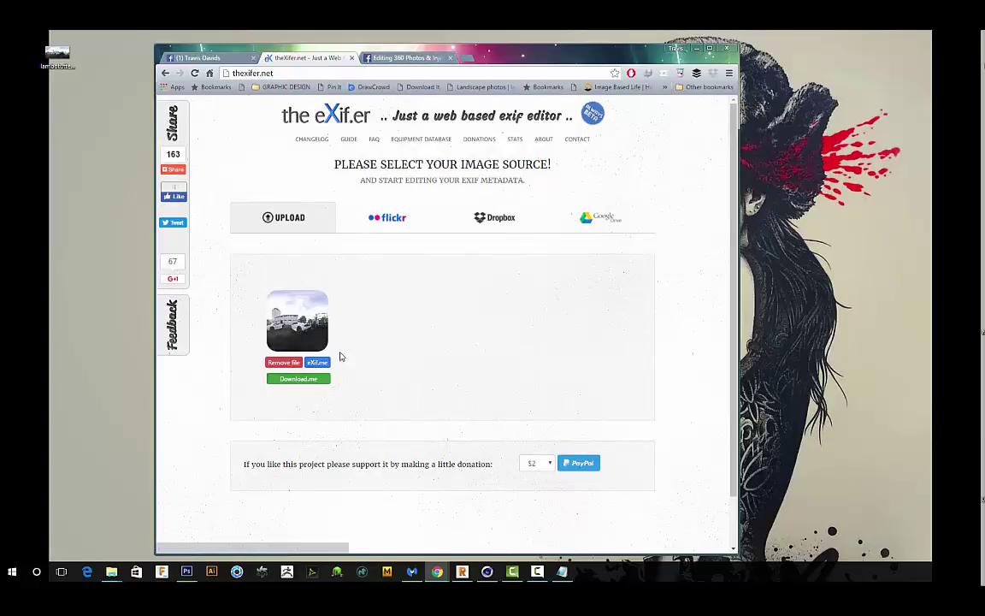
{"action": "left_click", "coordinate": [558, 329]}
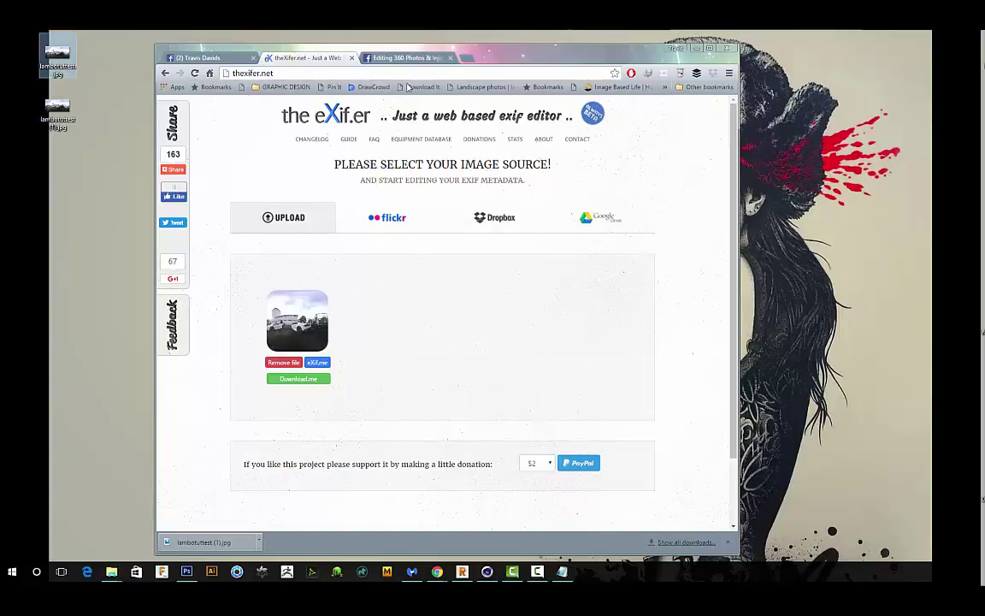
Back on the Facebook profile, upload lambotuttest (1).jpg from the Desktop into a new photo post.
{"action": "left_click", "coordinate": [206, 58]}
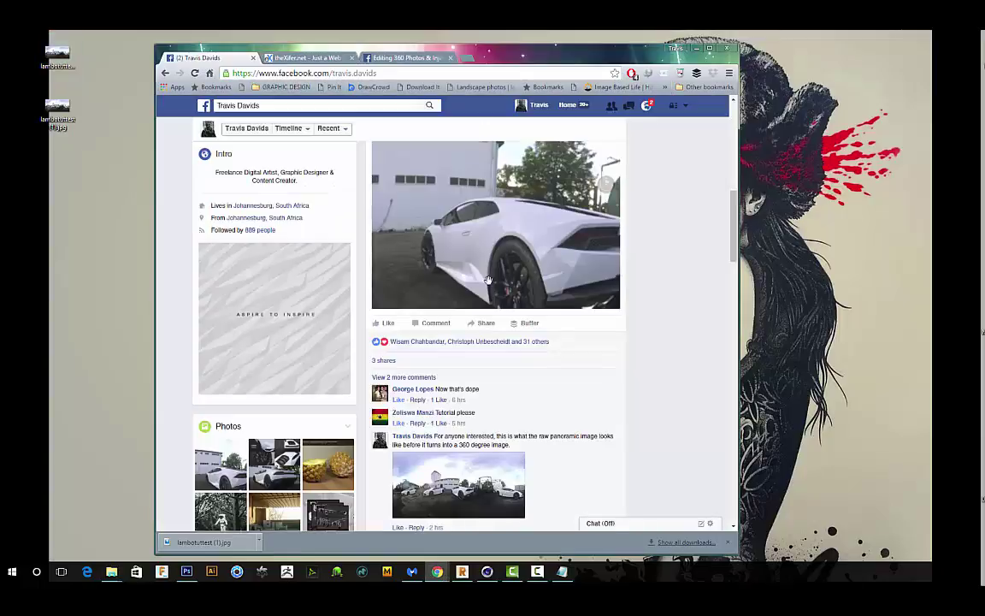
{"action": "scroll", "coordinate": [518, 404], "scroll_direction": "down", "scroll_amount": 3}
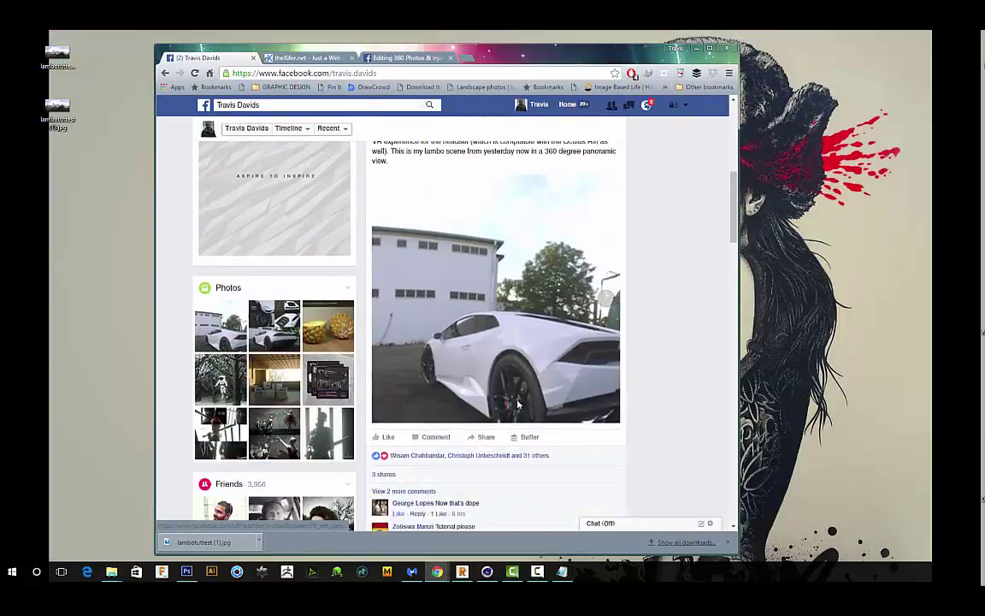
{"action": "scroll", "coordinate": [468, 289], "scroll_direction": "up", "scroll_amount": 6}
{"action": "left_click", "coordinate": [430, 318]}
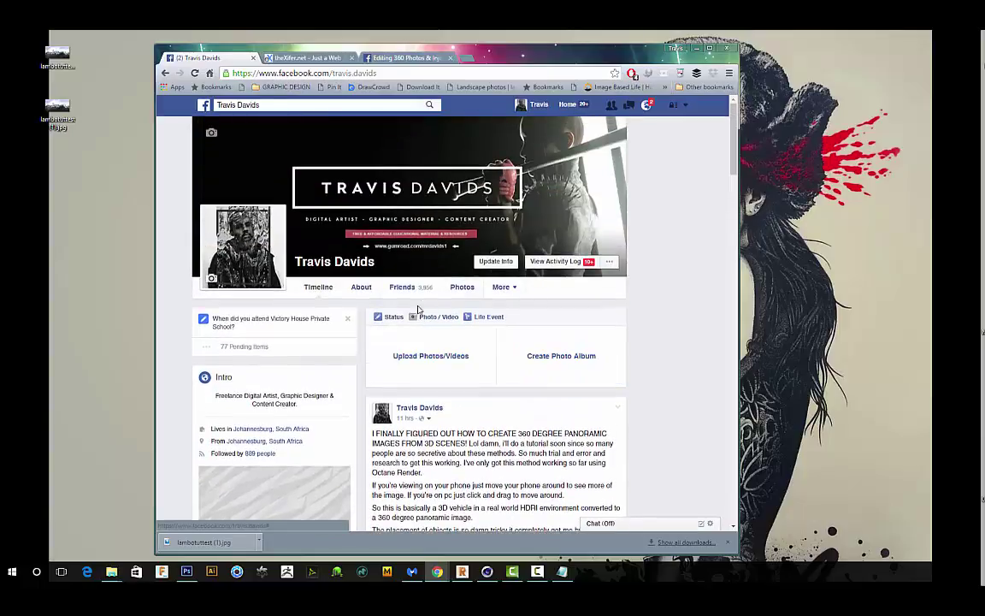
{"action": "left_click", "coordinate": [432, 355]}
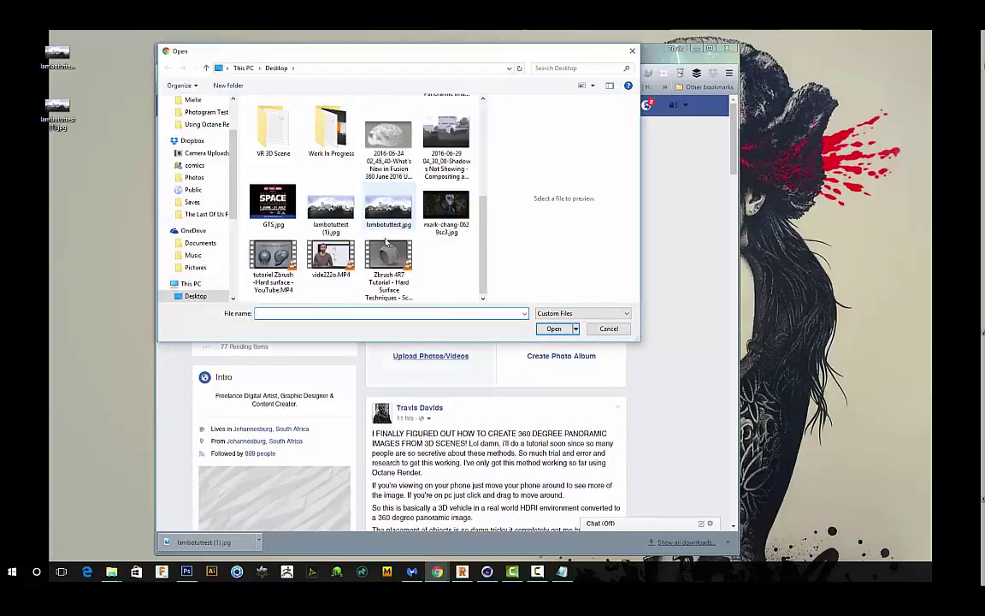
{"action": "scroll", "coordinate": [402, 220], "scroll_direction": "down", "scroll_amount": 1}
{"action": "left_click", "coordinate": [445, 137]}
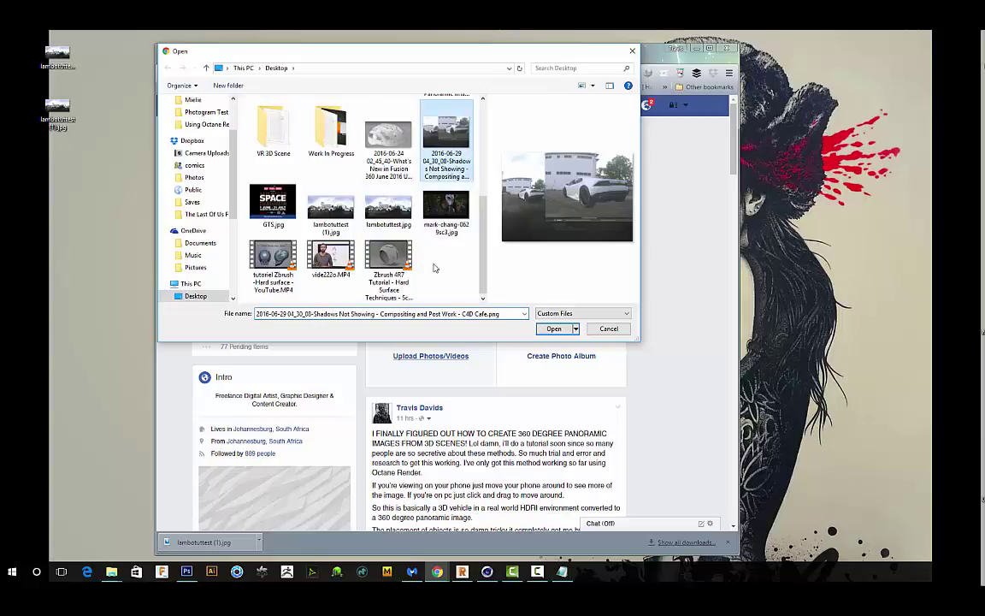
{"action": "left_click", "coordinate": [389, 210]}
{"action": "left_click", "coordinate": [331, 209]}
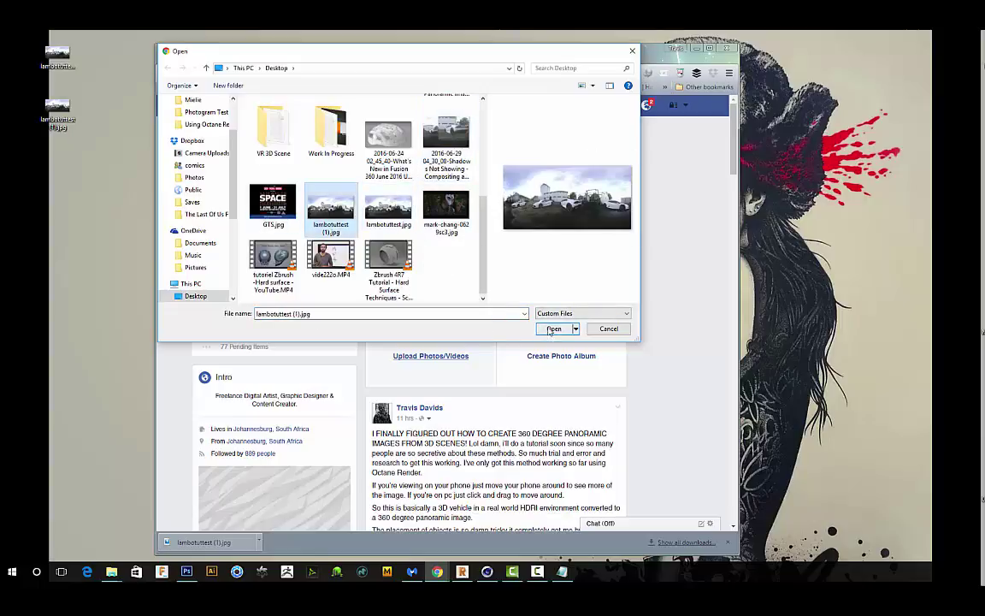
{"action": "left_click", "coordinate": [553, 329]}
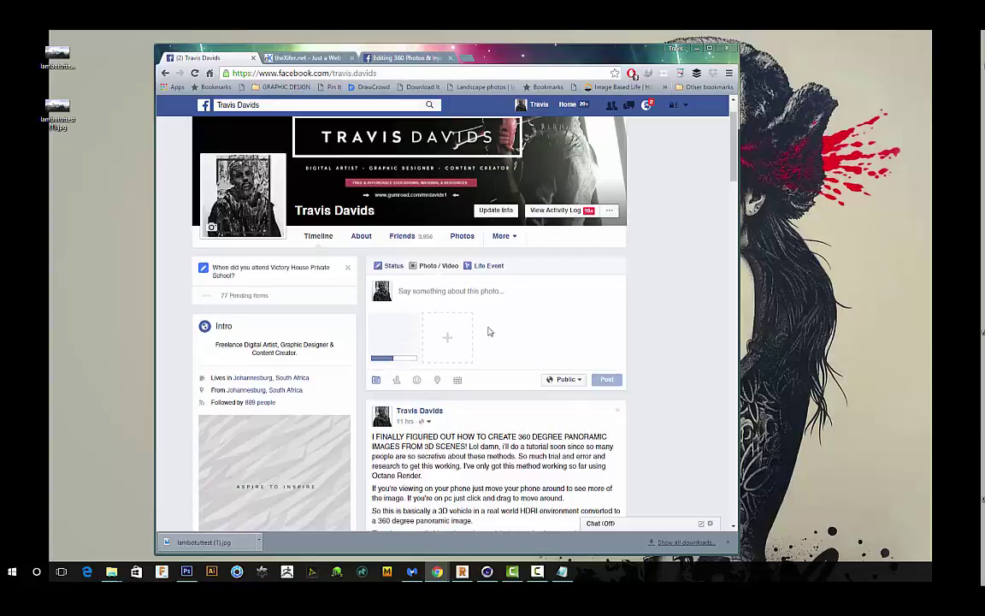
Scroll to the lambo post and drag the panorama across the cars, the tanks and the building.
{"action": "scroll", "coordinate": [489, 332], "scroll_direction": "down", "scroll_amount": 5}
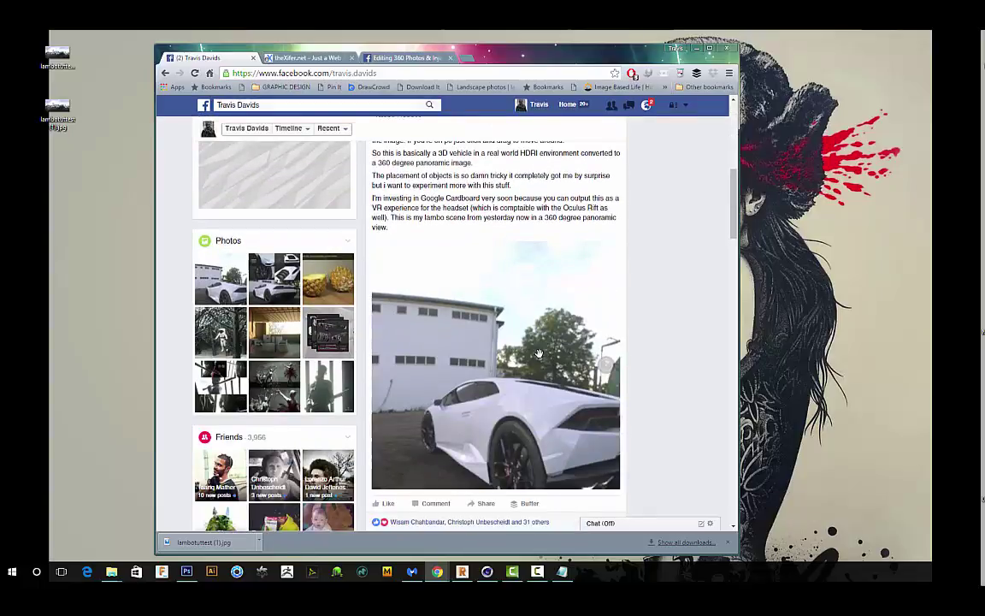
{"action": "scroll", "coordinate": [538, 353], "scroll_direction": "up", "scroll_amount": 4}
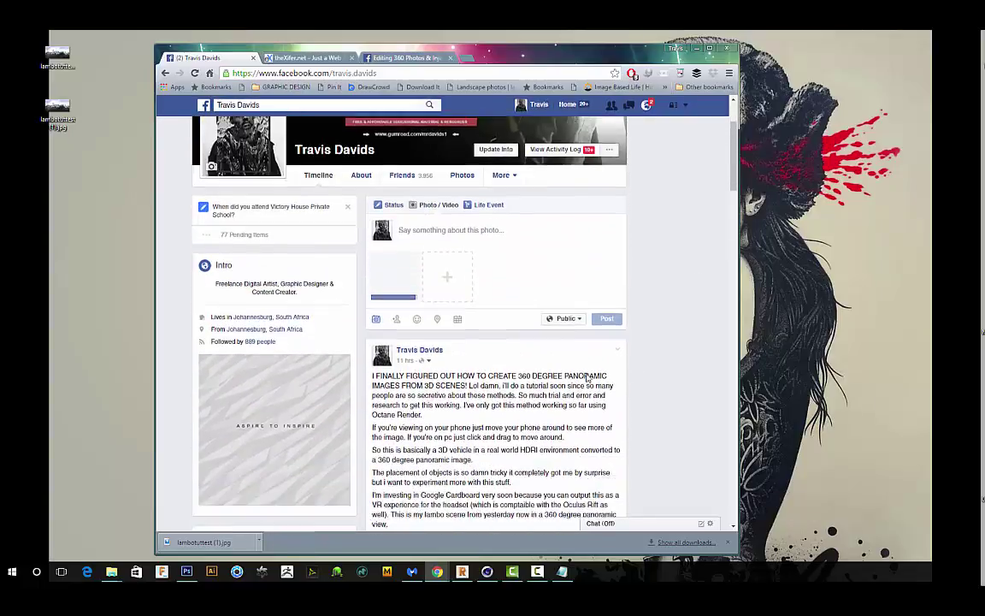
{"action": "scroll", "coordinate": [587, 378], "scroll_direction": "down", "scroll_amount": 5}
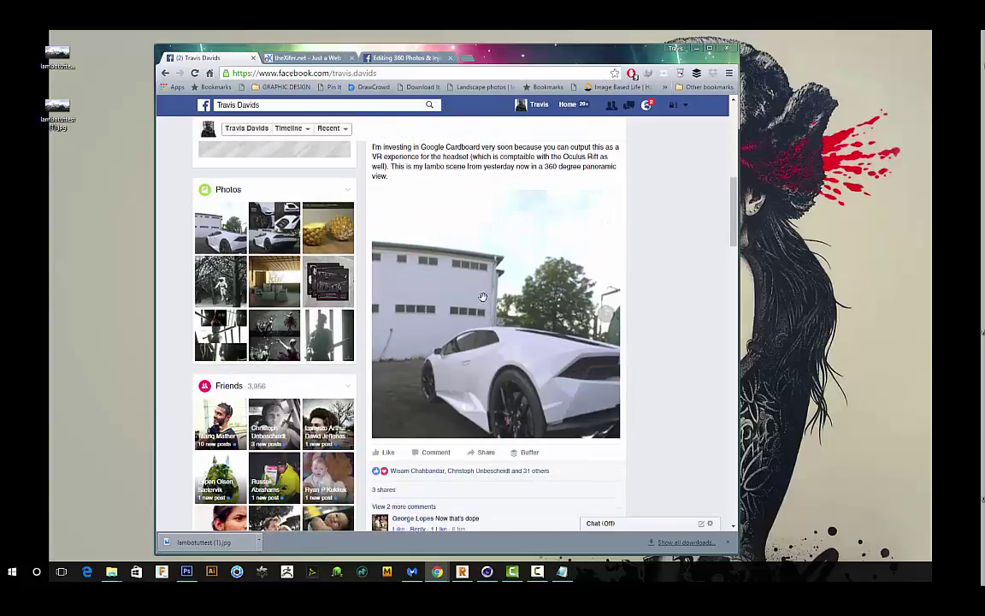
{"action": "scroll", "coordinate": [515, 444], "scroll_direction": "up", "scroll_amount": 2}
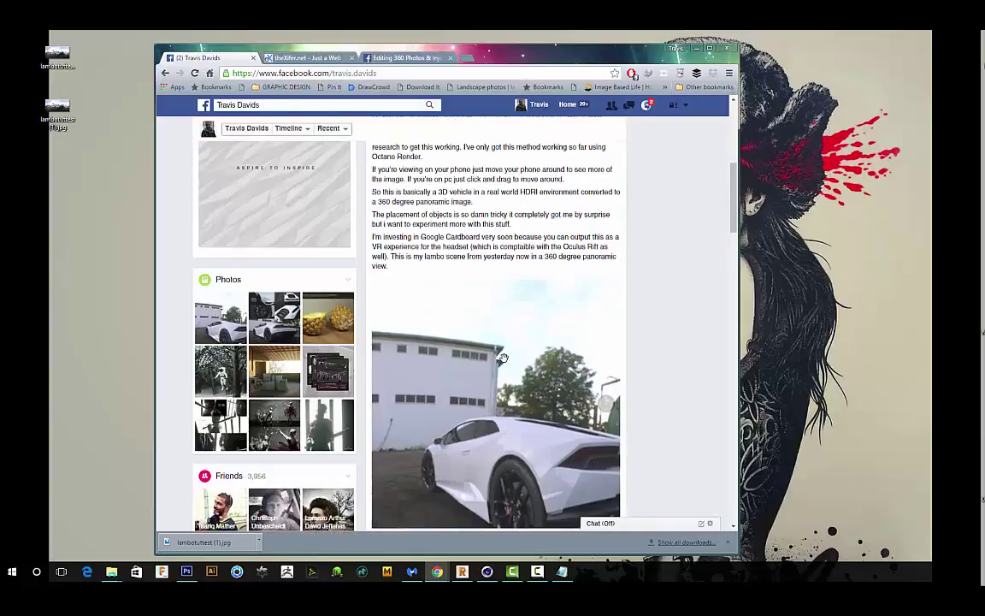
{"action": "scroll", "coordinate": [514, 444], "scroll_direction": "down", "scroll_amount": 1}
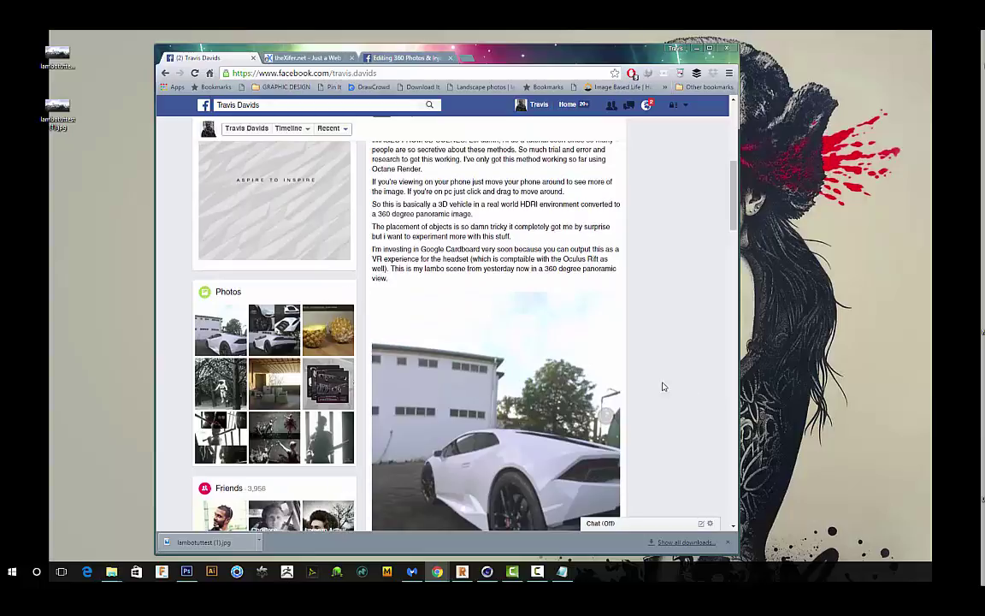
{"action": "scroll", "coordinate": [664, 387], "scroll_direction": "down", "scroll_amount": 1}
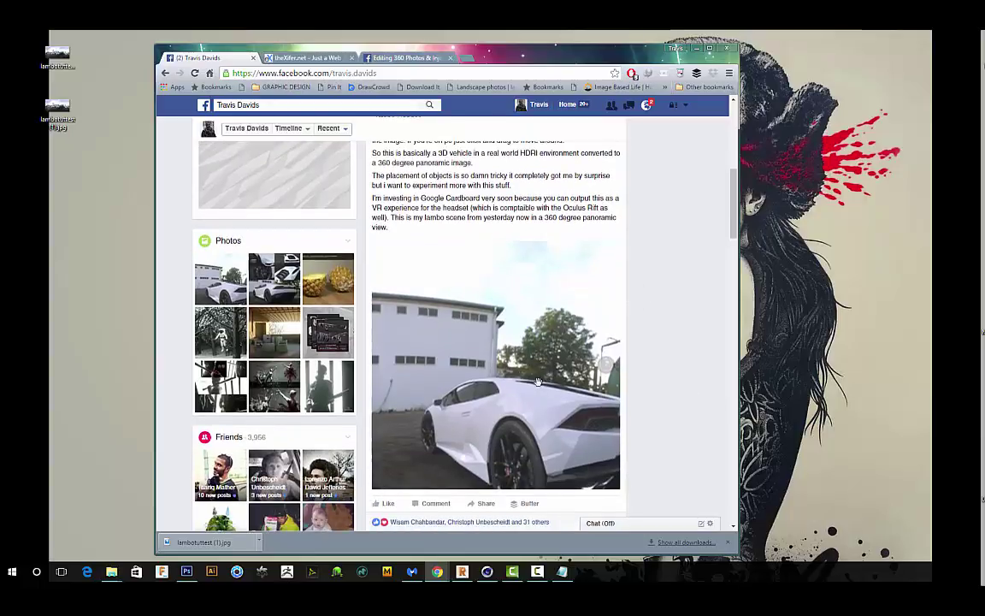
{"action": "left_click_drag", "start_coordinate": [539, 381], "coordinate": [510, 378]}
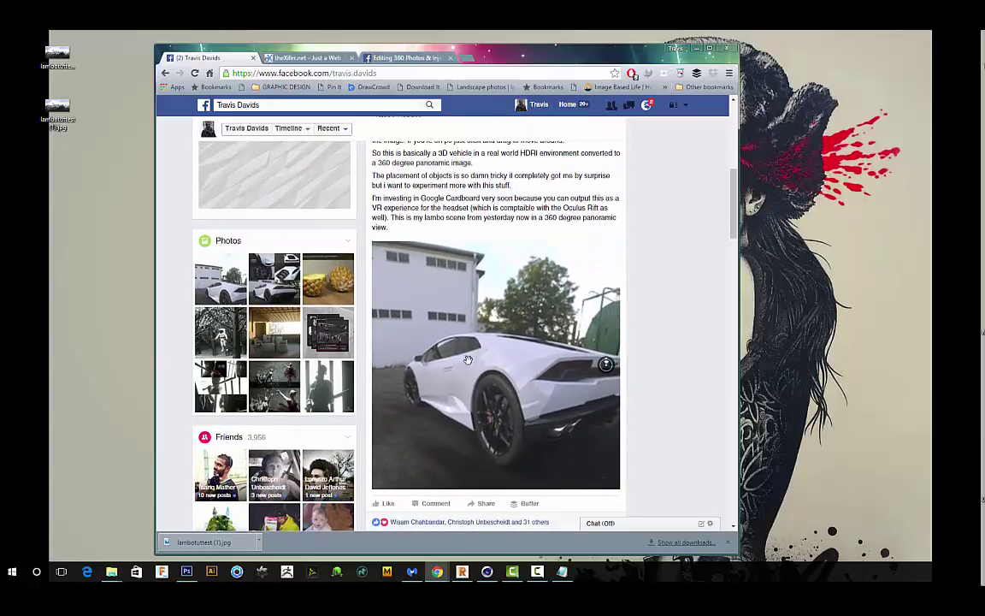
{"action": "left_click_drag", "start_coordinate": [467, 352], "coordinate": [527, 347]}
{"action": "scroll", "coordinate": [516, 273], "scroll_direction": "up", "scroll_amount": 1}
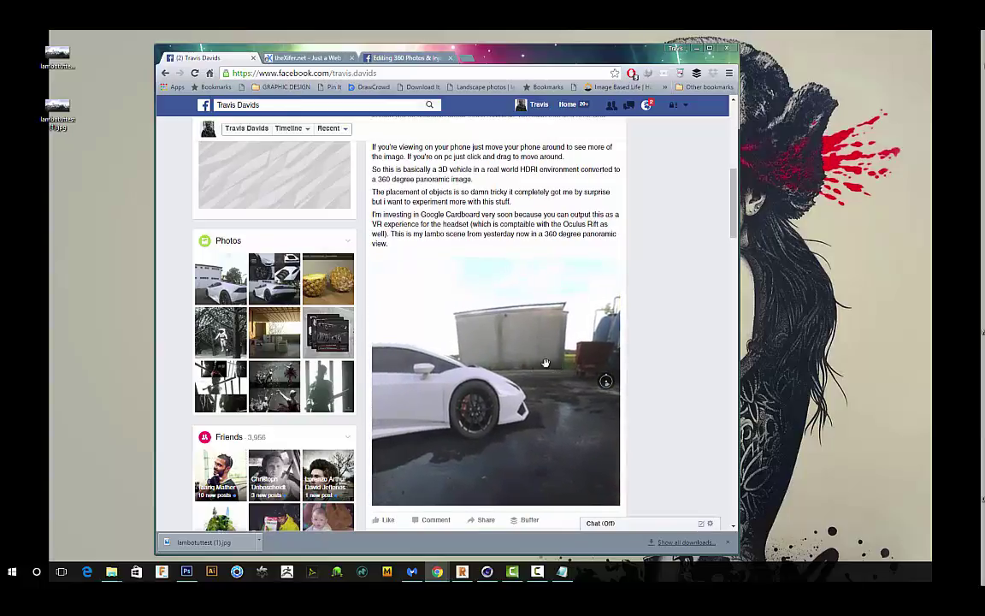
{"action": "left_click_drag", "start_coordinate": [546, 363], "coordinate": [463, 346]}
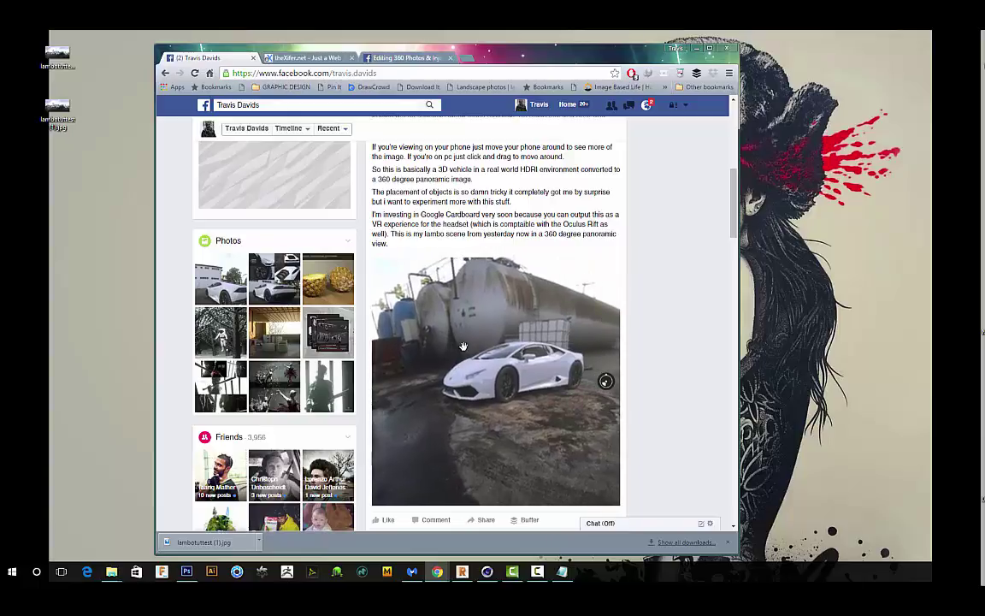
{"action": "scroll", "coordinate": [674, 360], "scroll_direction": "down", "scroll_amount": 1}
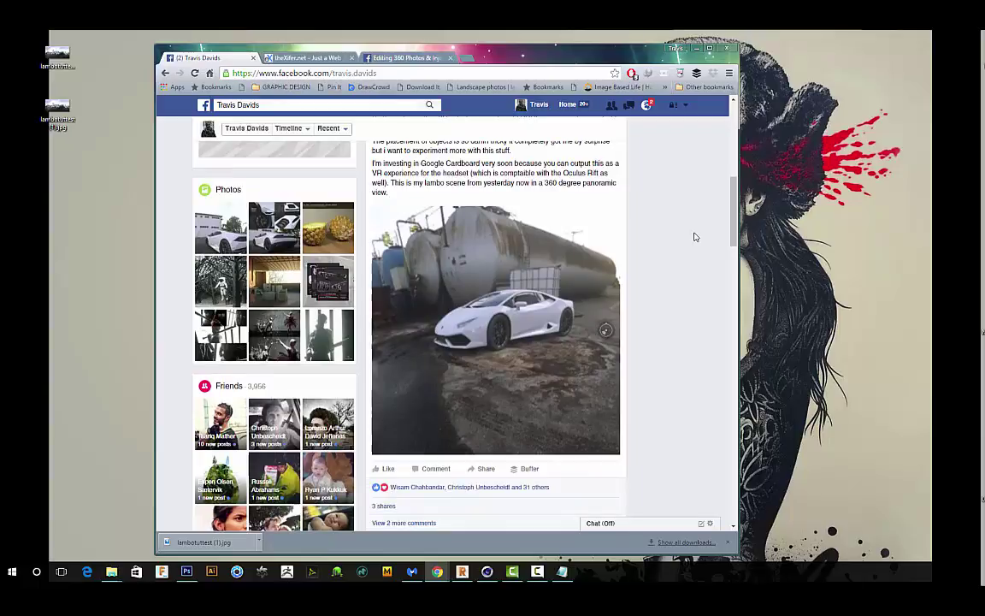
{"action": "left_click_drag", "start_coordinate": [481, 310], "coordinate": [523, 293]}
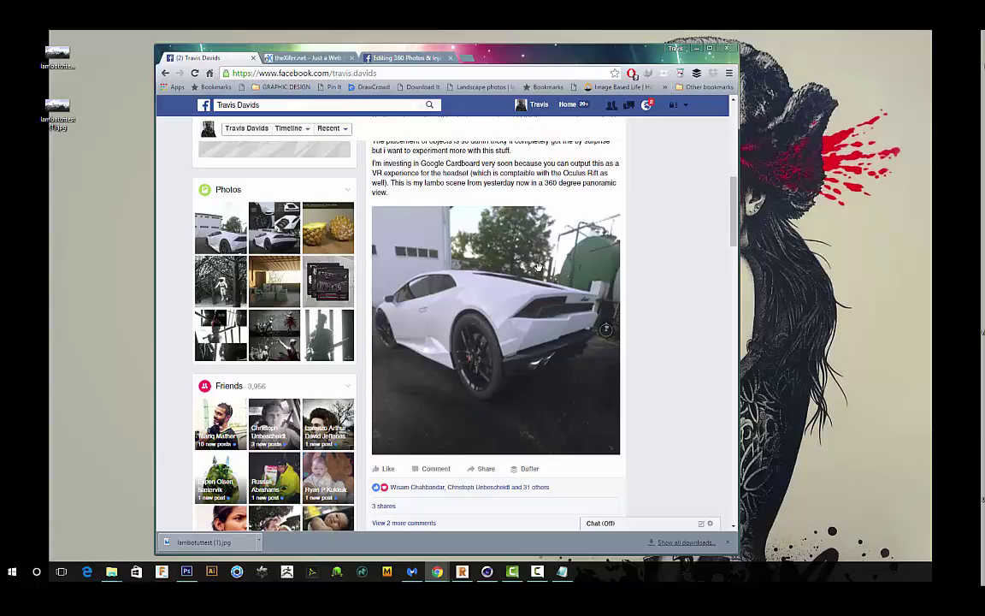
{"action": "left_click_drag", "start_coordinate": [519, 316], "coordinate": [487, 289]}
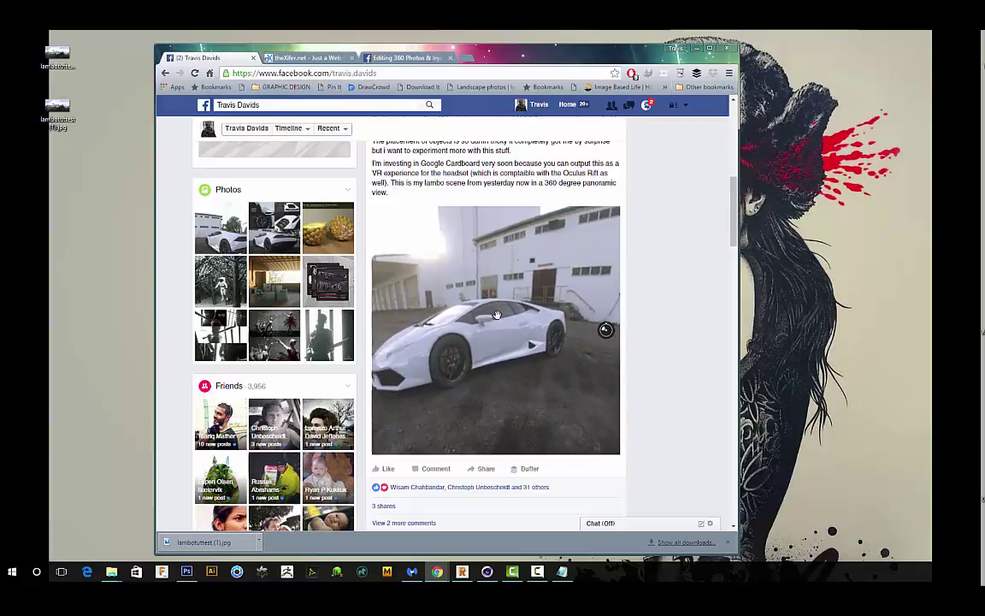